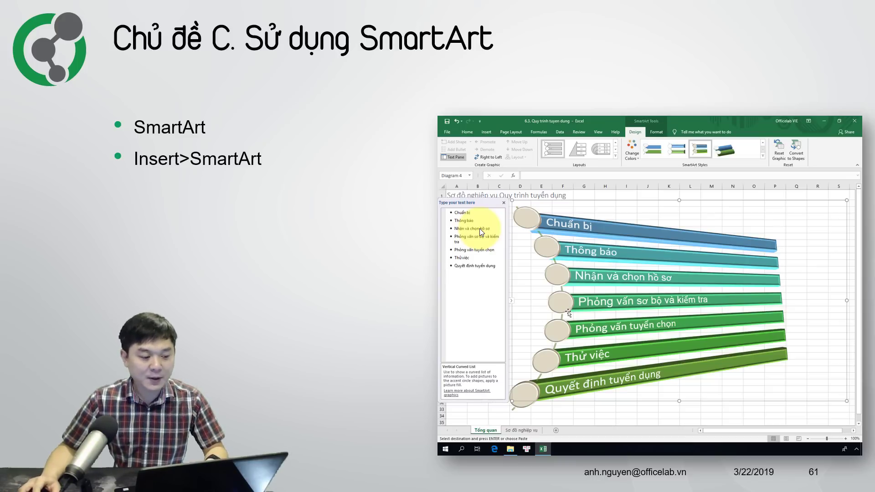
Advance the PowerPoint slideshow to slide 62, the Insert>SmartArt slide
key(Right)
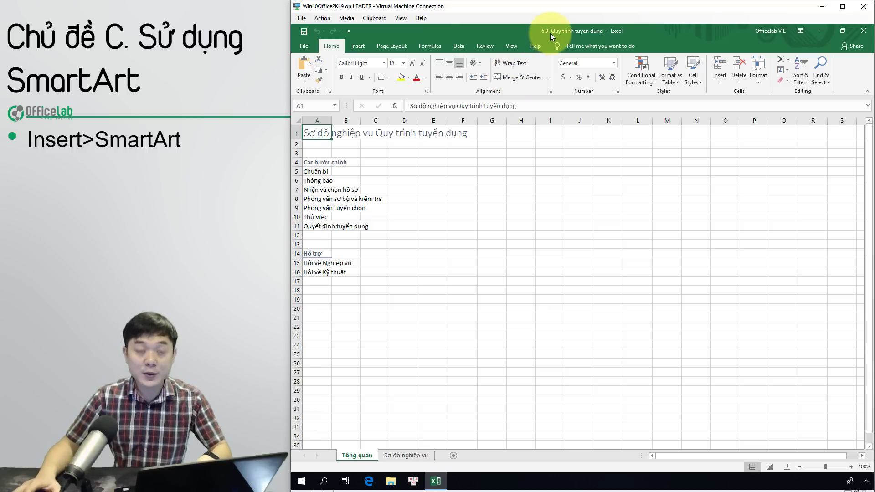
click(405, 455)
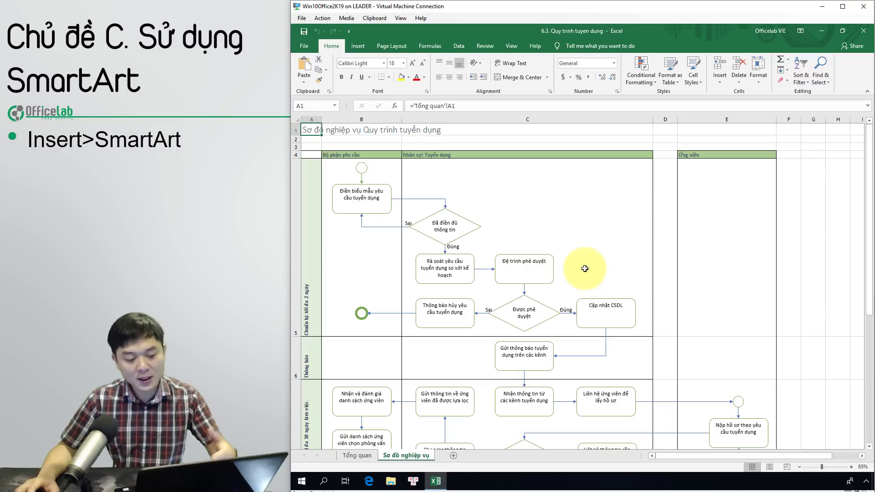
scroll(346, 290, down, 1)
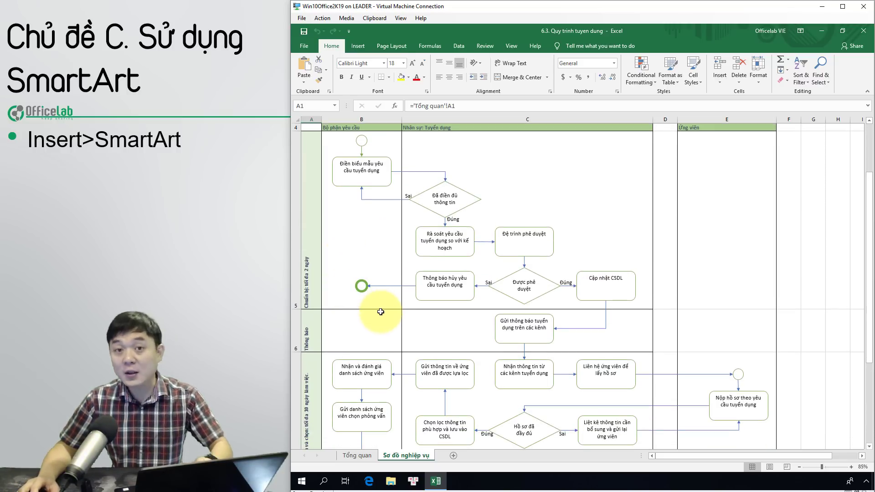
scroll(380, 312, up, 1)
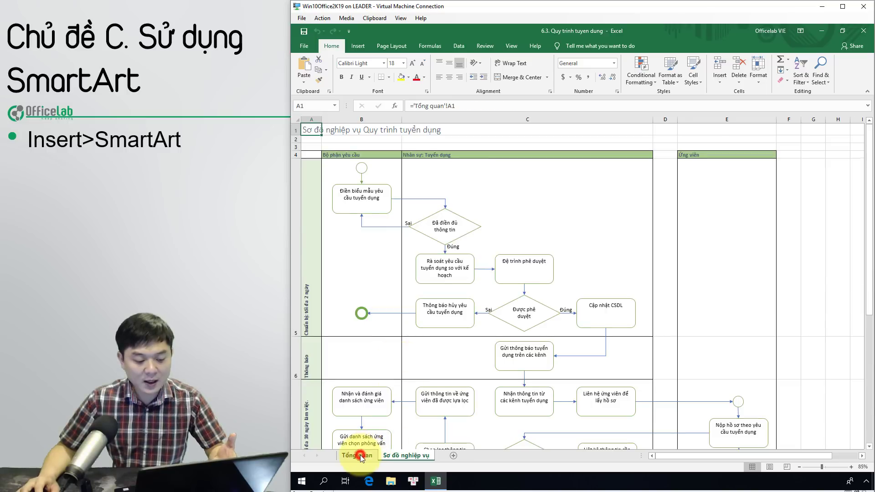
click(360, 455)
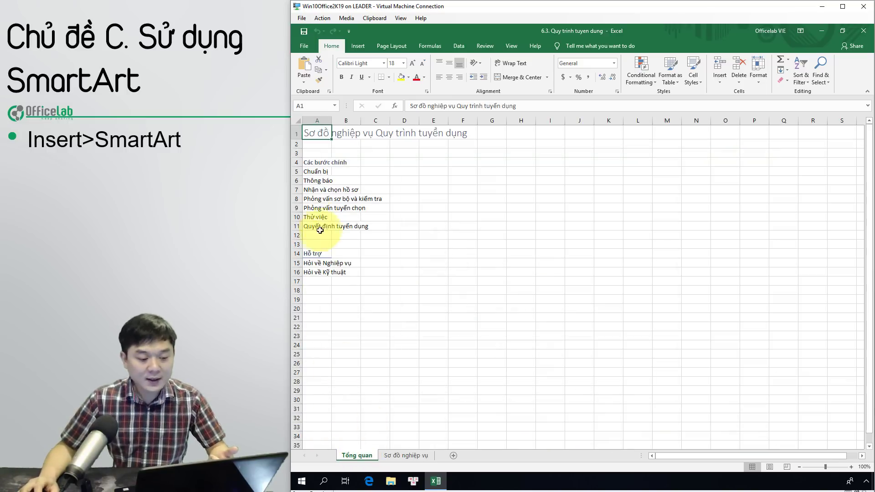
Select the seven step names in A5:A11 and bring up the Insert tab's Illustrations options
drag(318, 173, 322, 226)
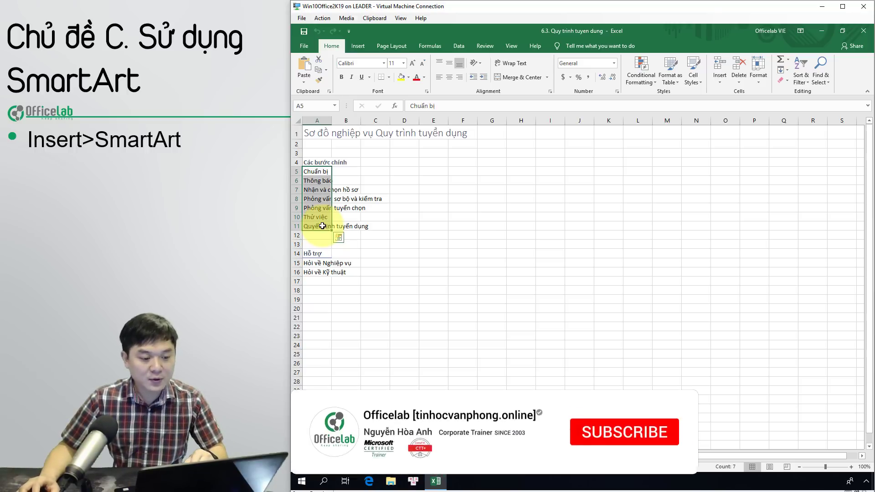
click(354, 47)
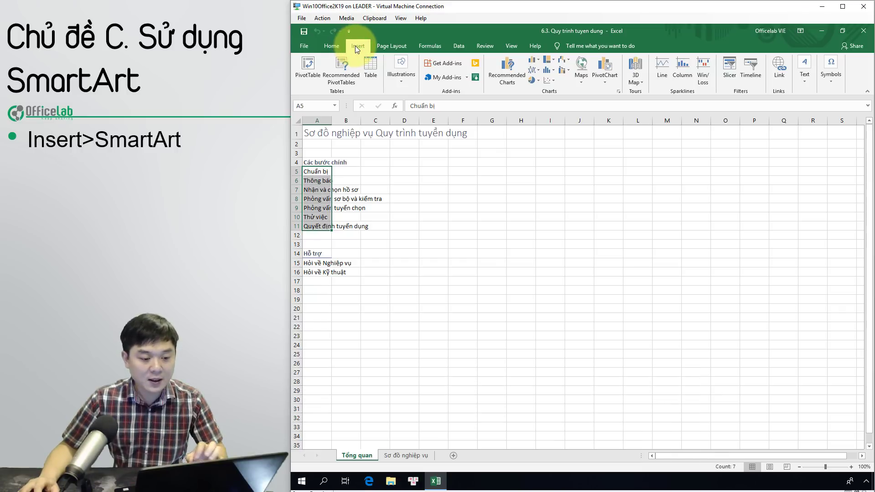
click(398, 84)
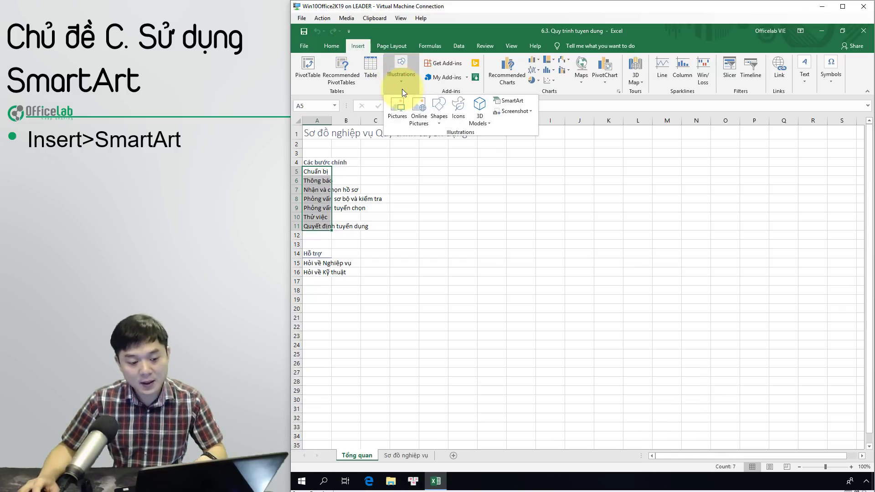
Open the SmartArt chooser and preview List layouts such as Square Accent List and Vertical Block List
click(512, 103)
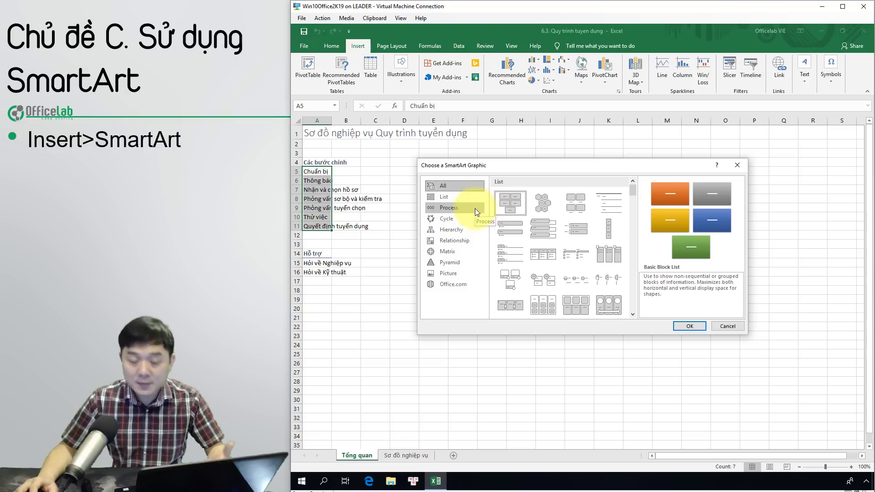
click(540, 213)
click(543, 226)
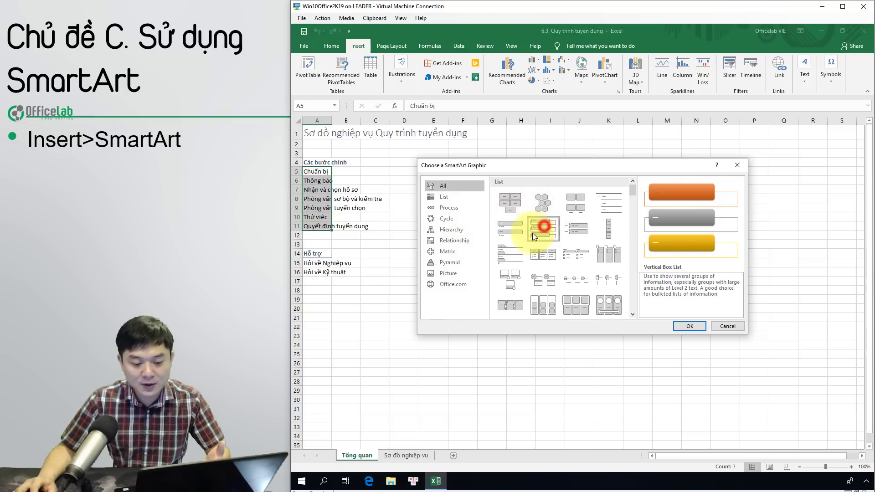
click(511, 230)
click(532, 255)
click(565, 254)
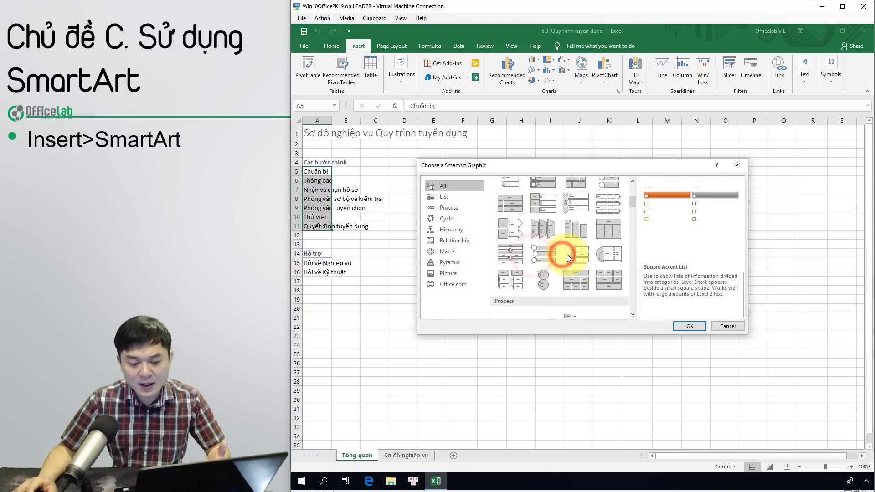
scroll(567, 254, down, 3)
click(545, 229)
click(580, 230)
click(578, 211)
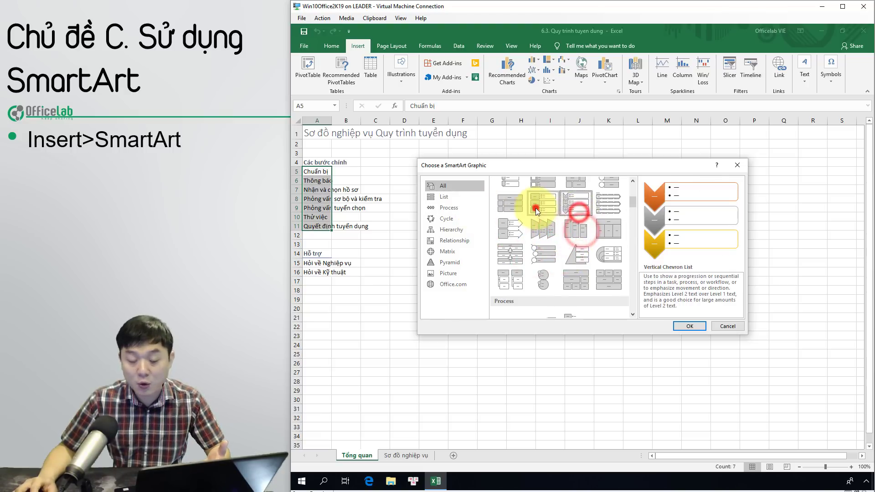
click(543, 203)
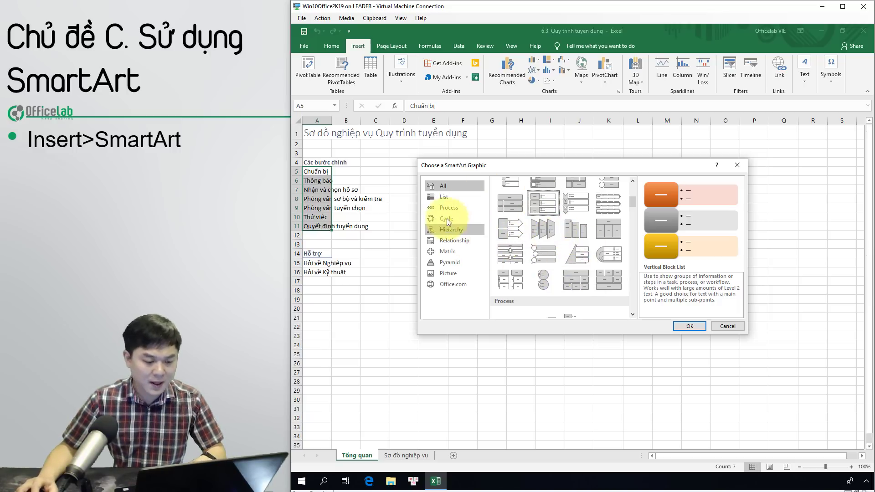
Switch to the Process category and pick the Circle Process layout
click(447, 196)
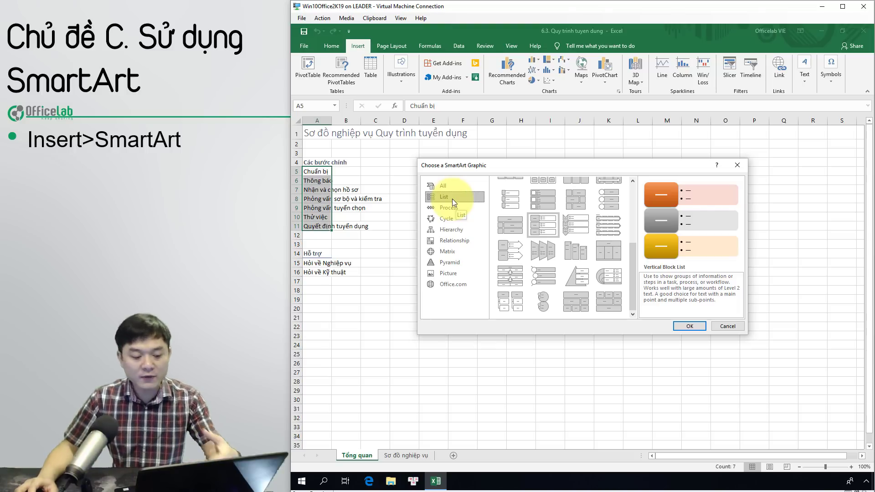
click(454, 207)
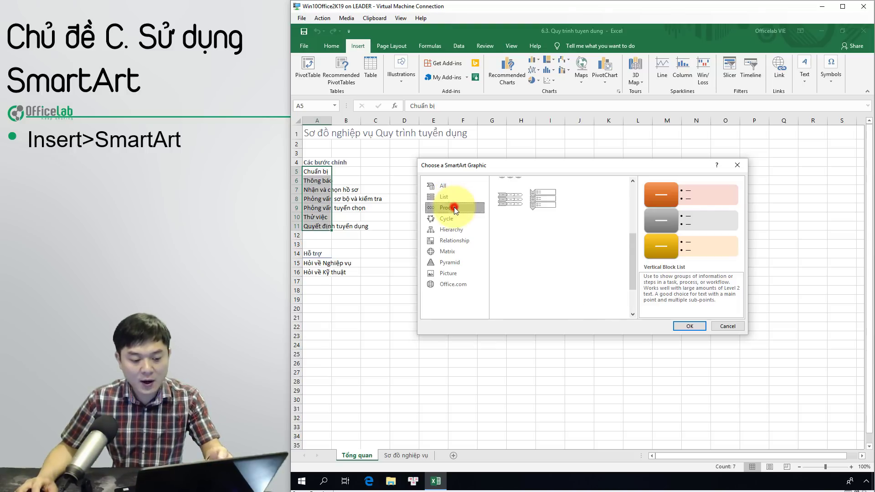
click(550, 228)
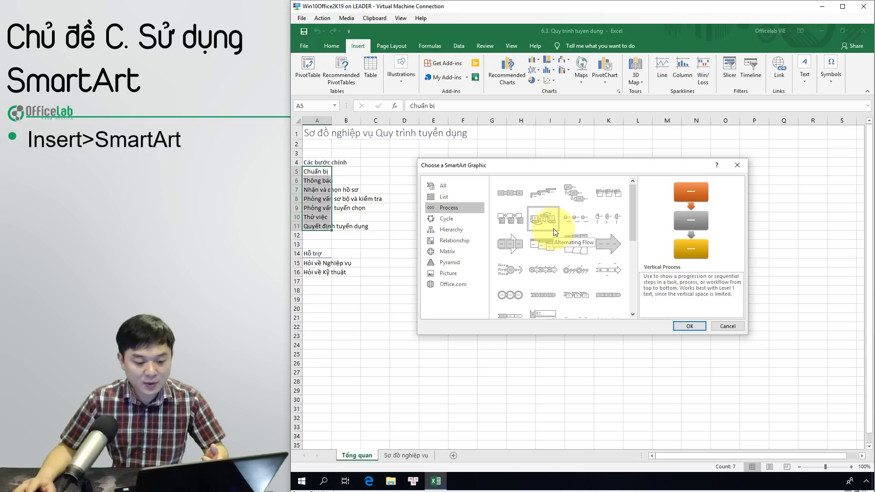
scroll(553, 230, down, 3)
click(509, 224)
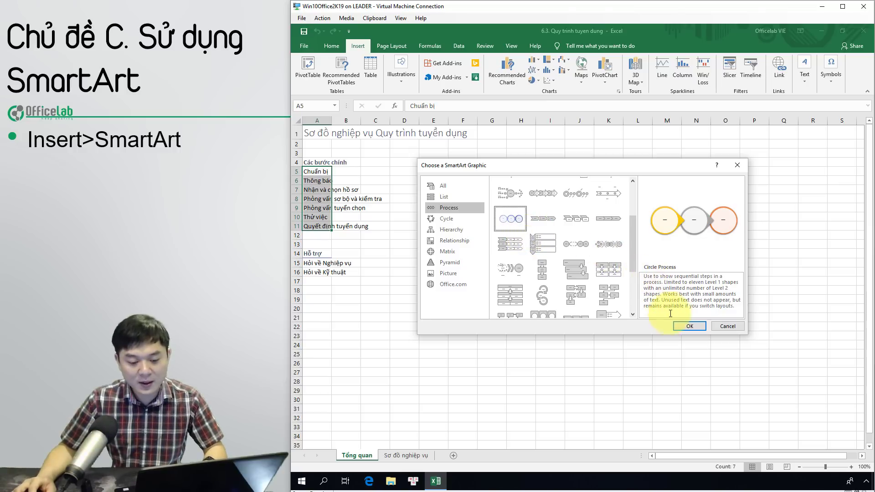
Insert the Circle Process diagram and enter 'Chuẩn bị' and 'Thông báo' in its first two circles
double_click(503, 209)
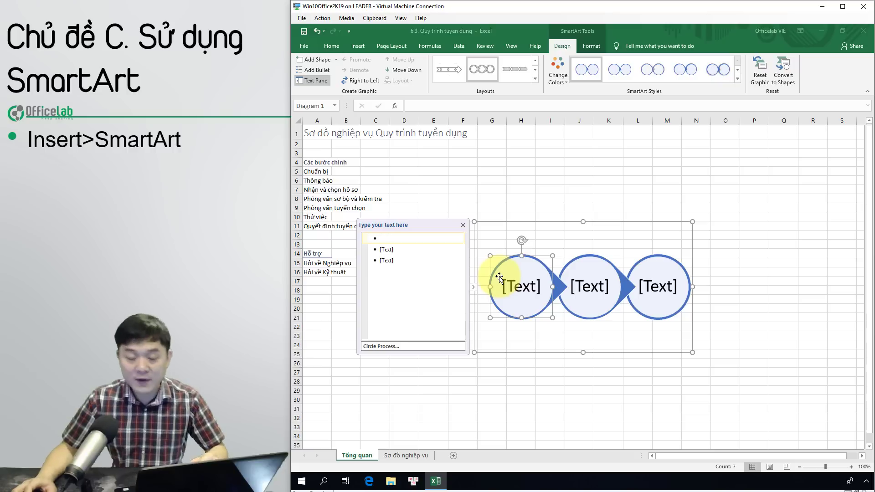
click(399, 238)
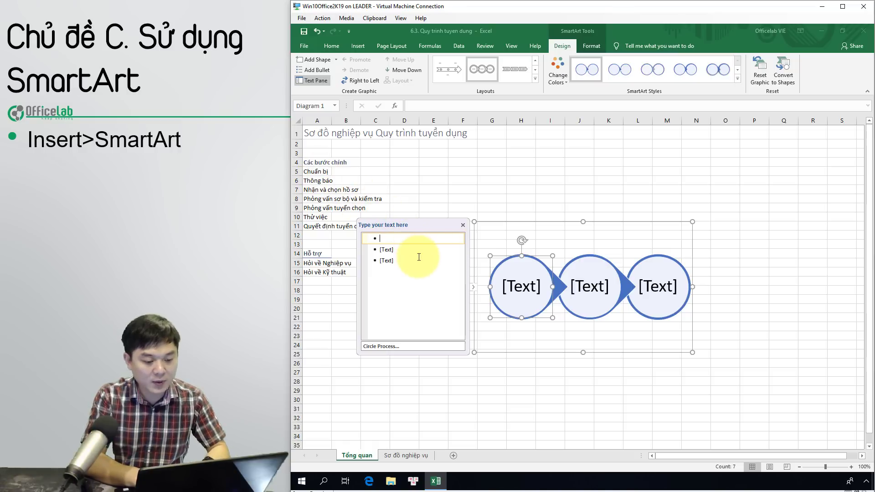
text(Chuẩn)
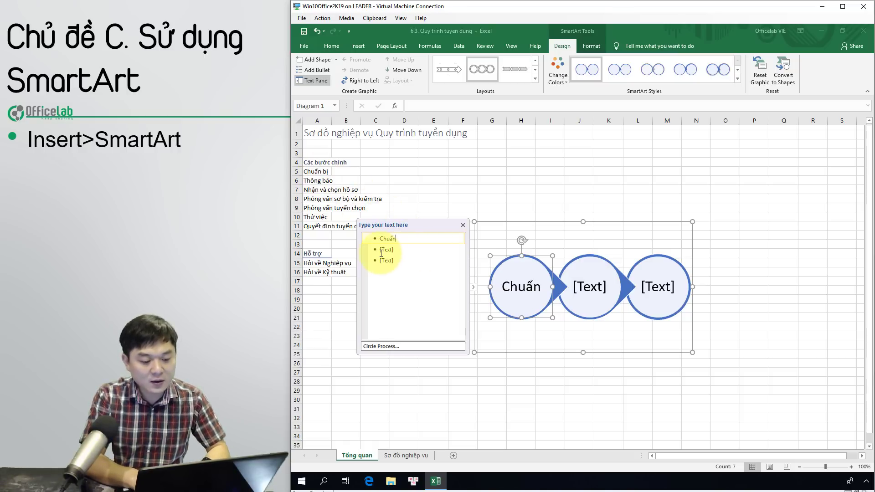
text( bị)
click(381, 251)
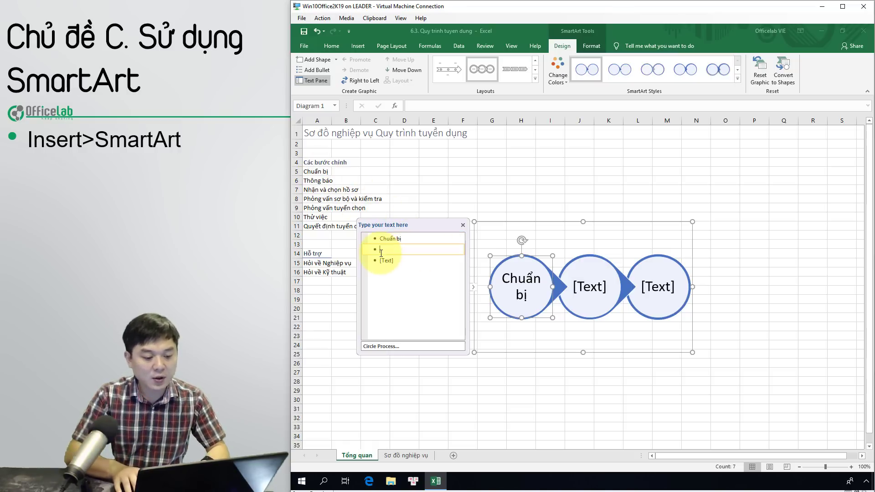
text(Thong b)
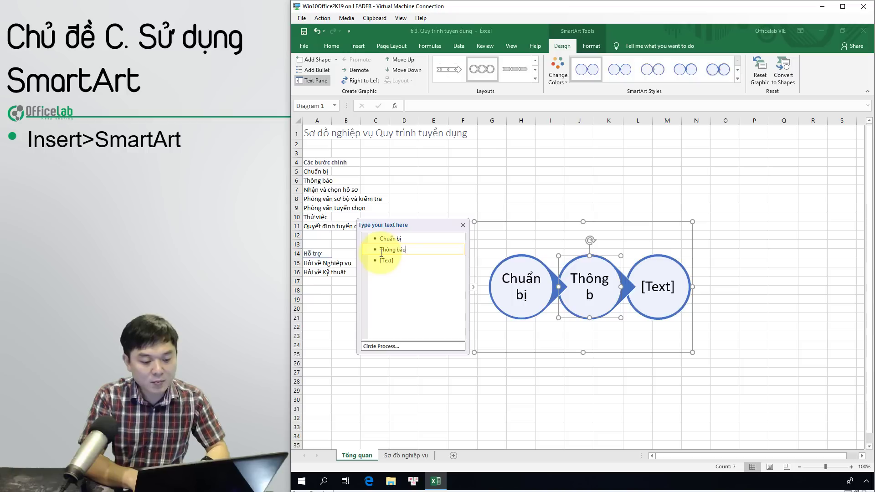
text(áo)
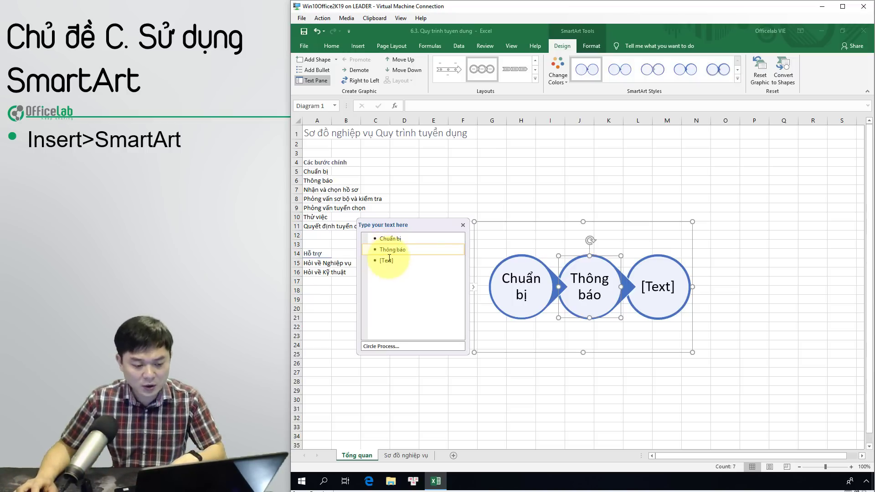
click(398, 263)
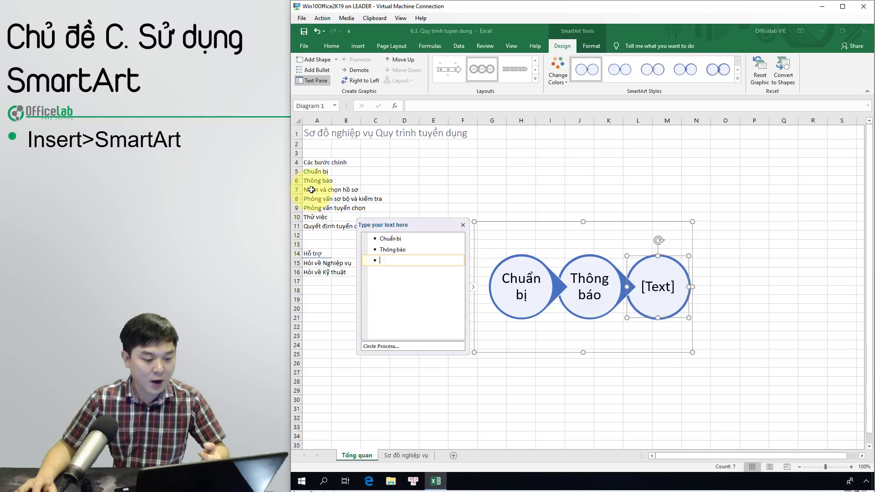
Copy the remaining five steps in A7:A11 and place the cursor in the third circle's text
drag(311, 189, 313, 225)
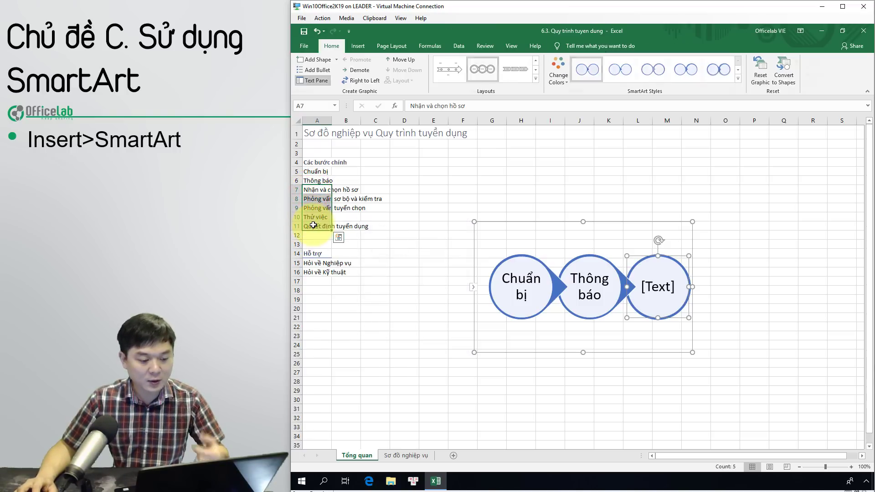
key(ctrl+c)
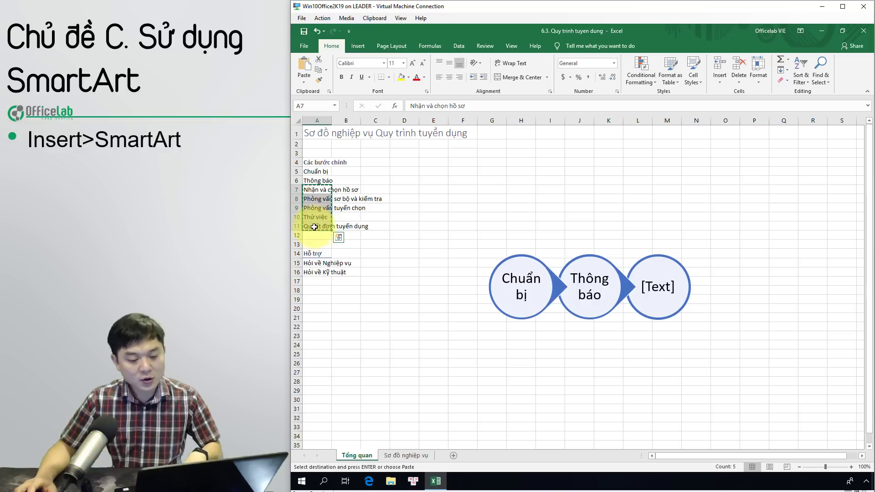
click(551, 261)
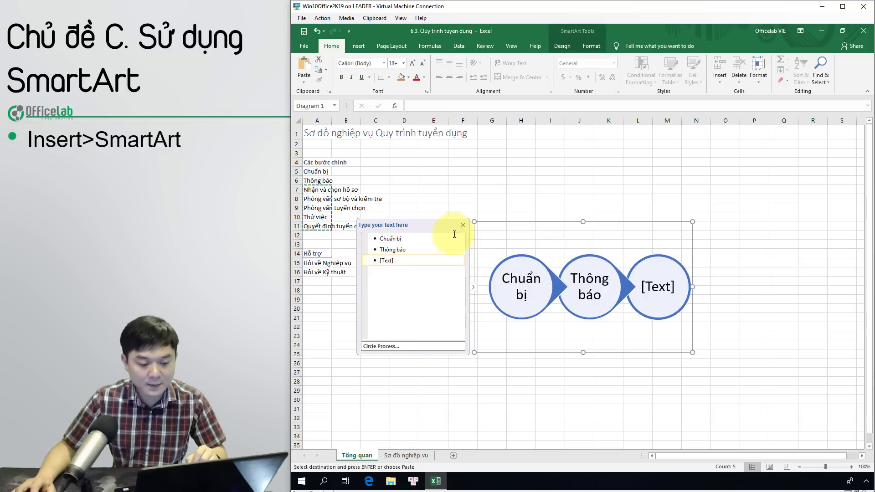
click(396, 263)
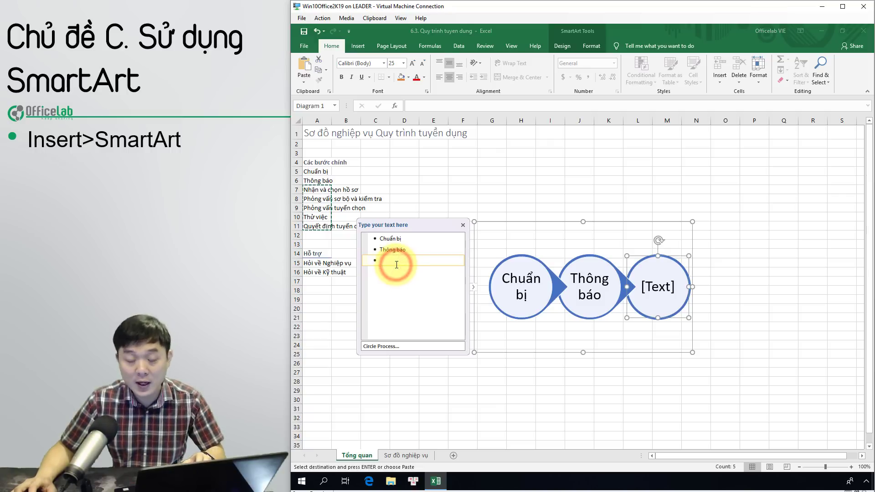
Reselect the diagram and toggle its Text Pane off and back on from SmartArt Design
click(462, 226)
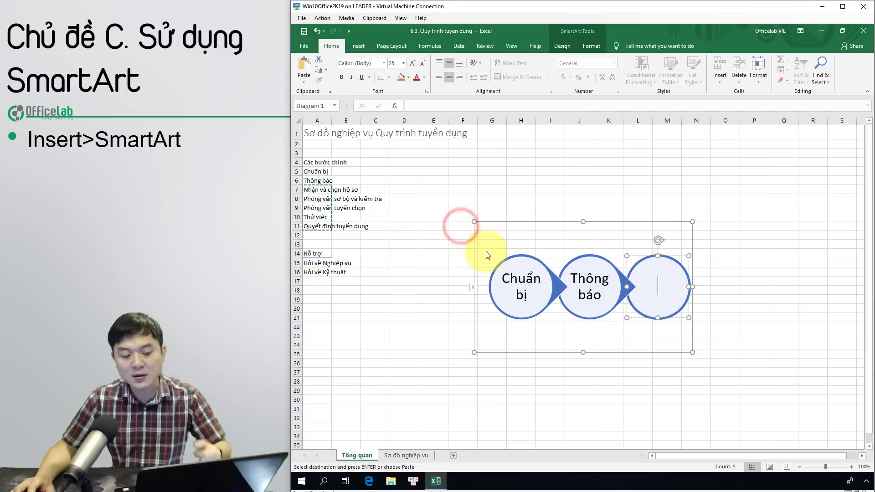
click(498, 235)
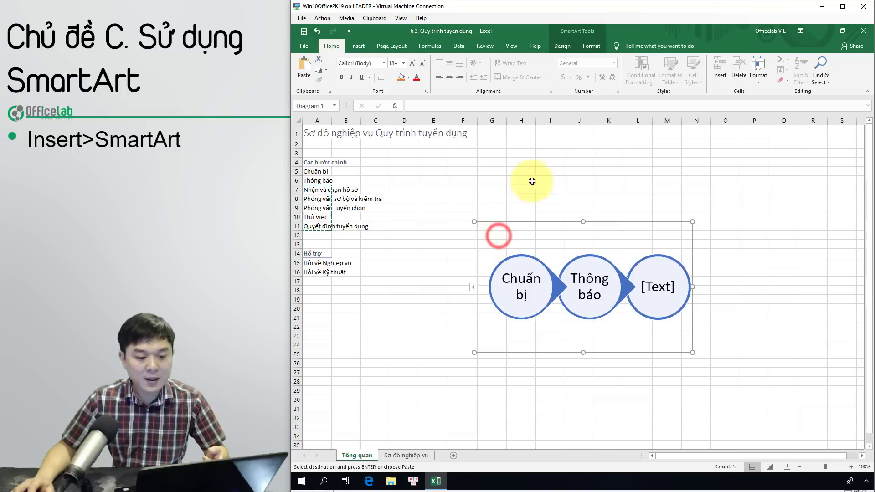
click(540, 195)
click(540, 234)
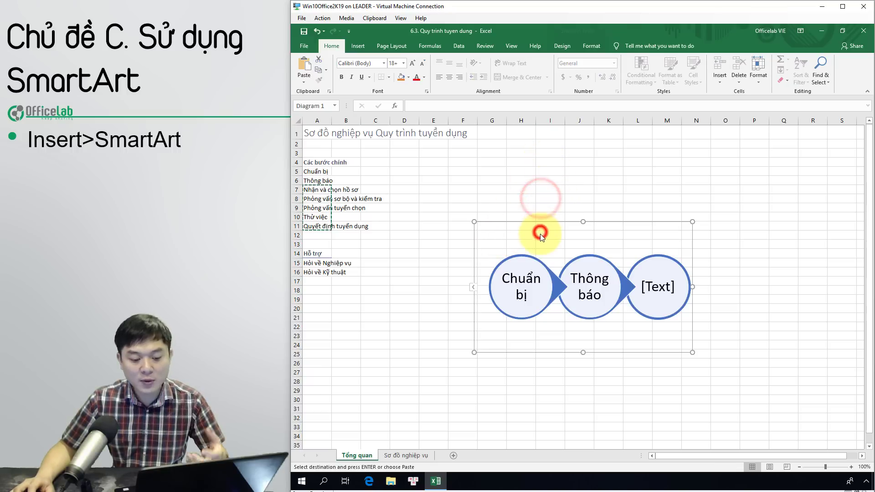
click(473, 288)
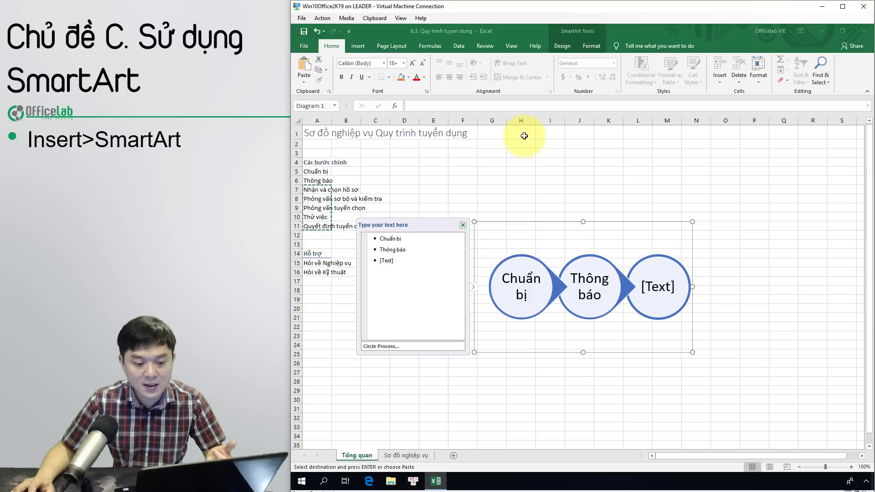
click(581, 46)
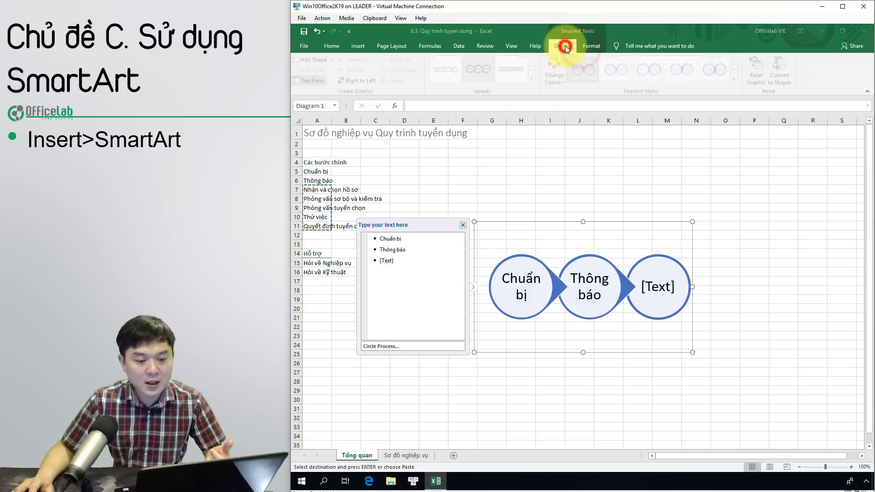
click(566, 46)
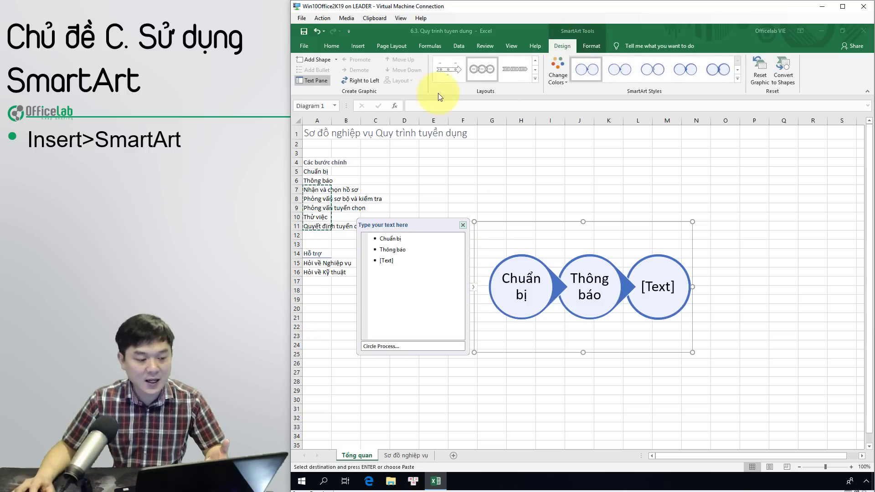
click(321, 79)
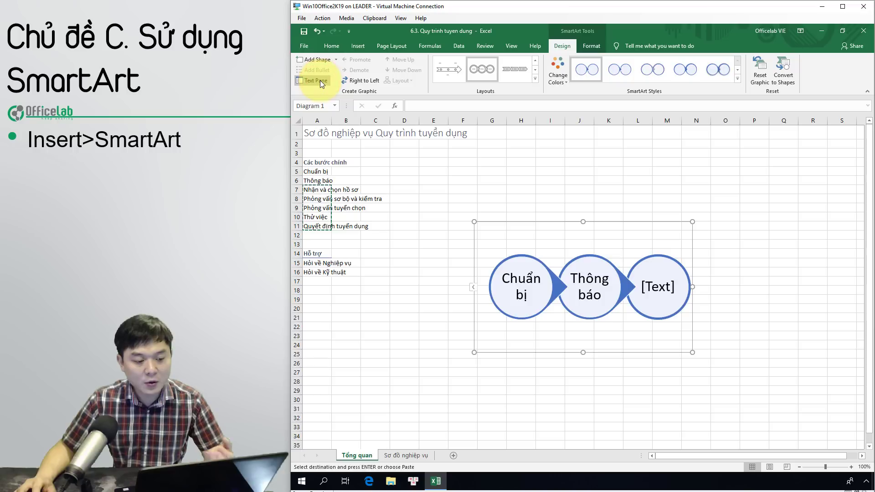
click(320, 80)
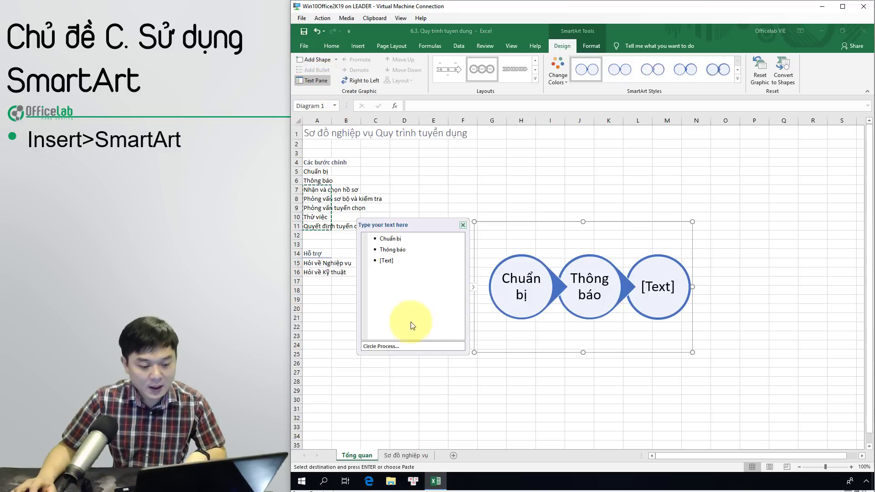
Paste the copied steps into the third bullet so the diagram holds all seven steps
click(405, 265)
key(ctrl+v)
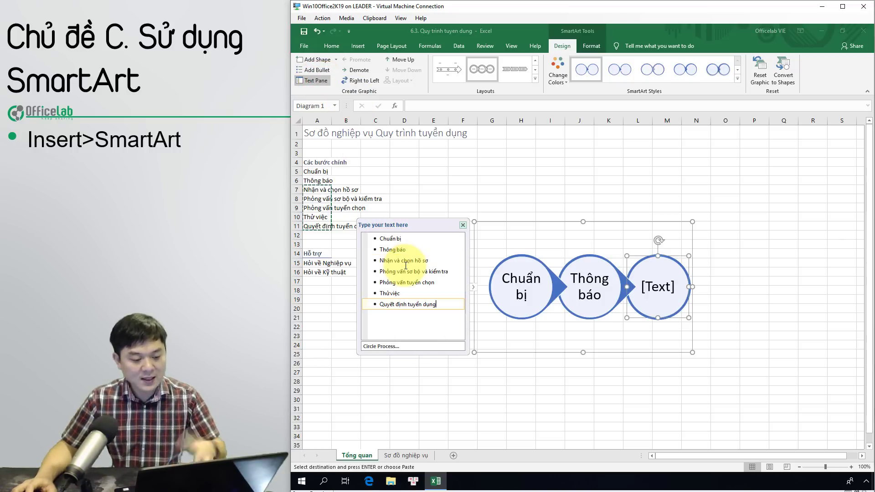
click(552, 327)
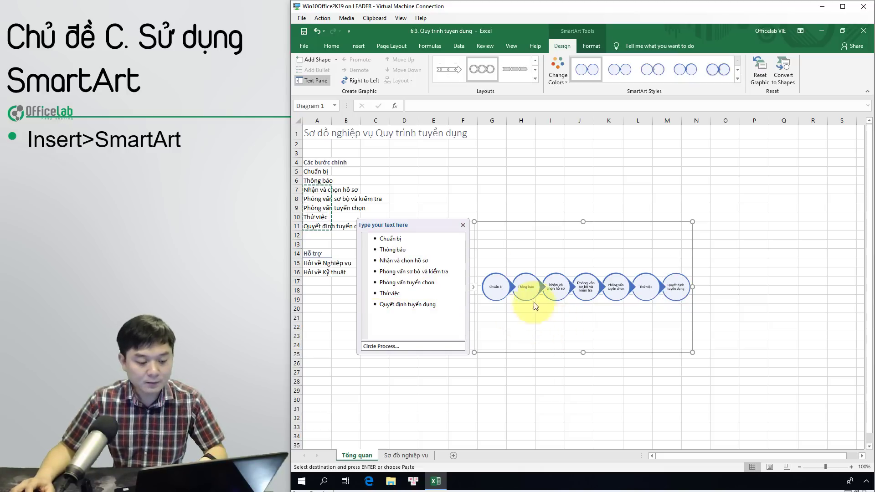
click(510, 204)
click(549, 250)
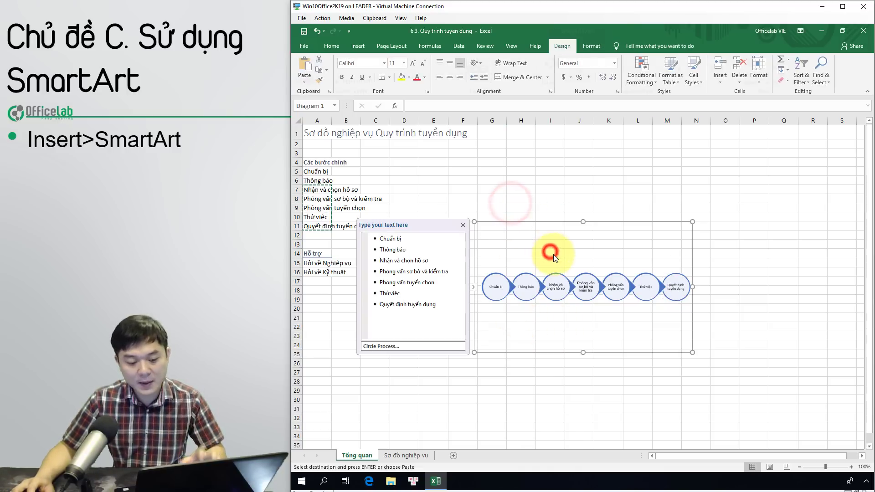
Enlarge the diagram and position it to the right of the step list
click(512, 232)
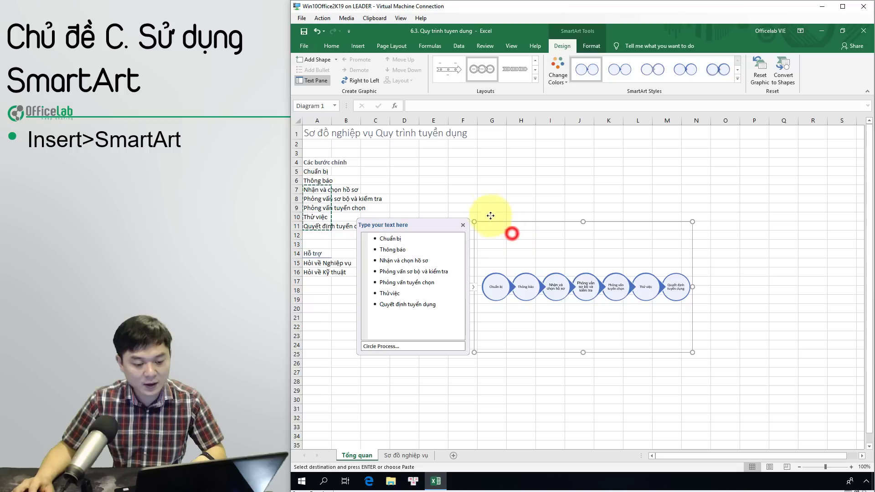
drag(495, 223, 427, 170)
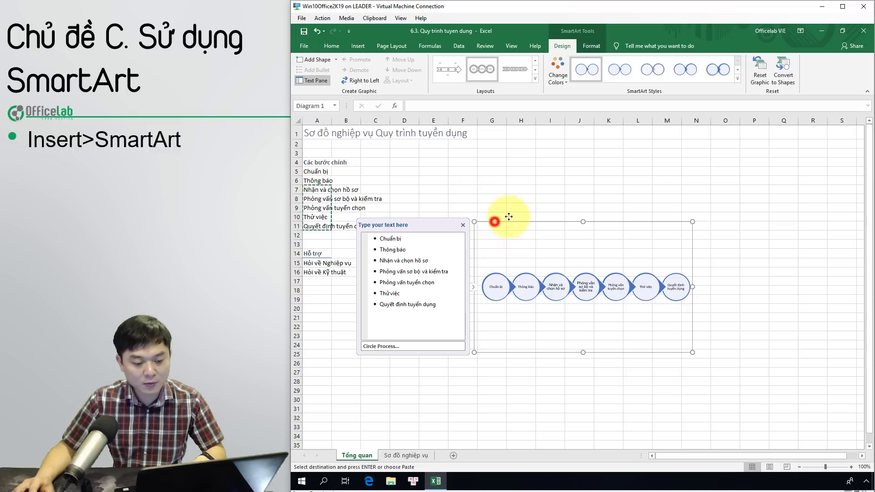
drag(389, 166, 313, 137)
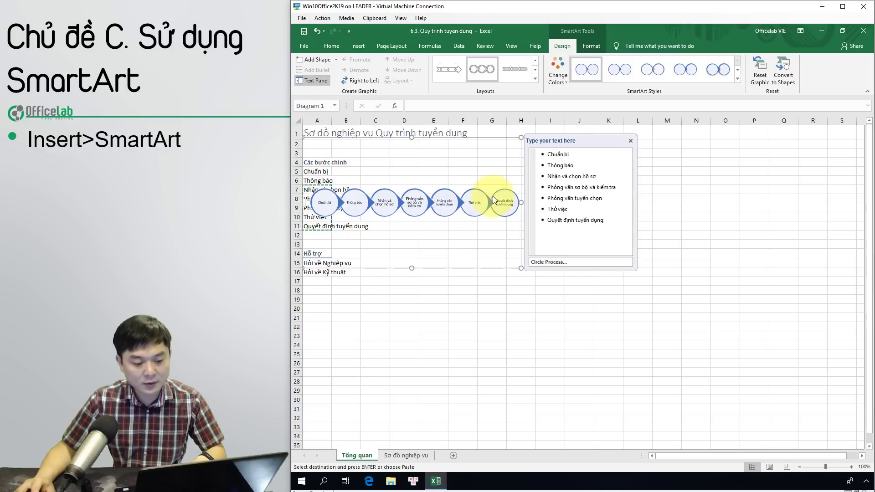
click(532, 319)
click(467, 181)
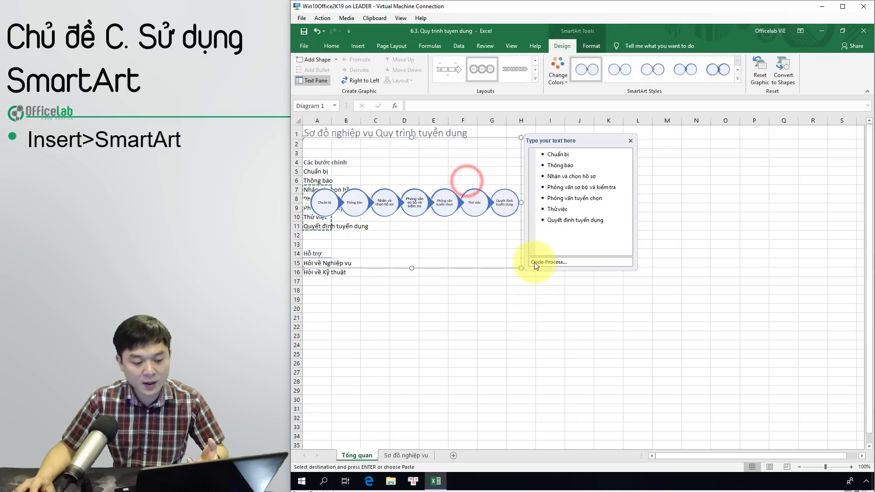
drag(521, 268, 646, 344)
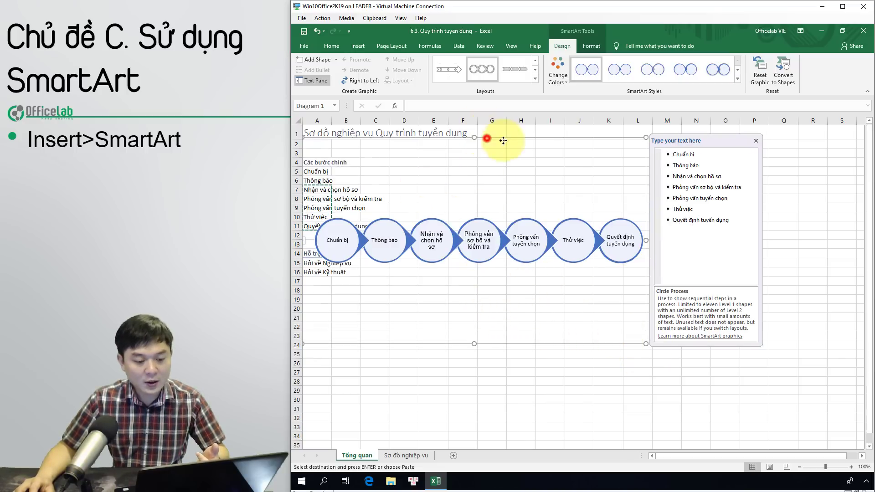
drag(486, 138, 559, 135)
Clear the original step names from cells A5:A11
click(436, 375)
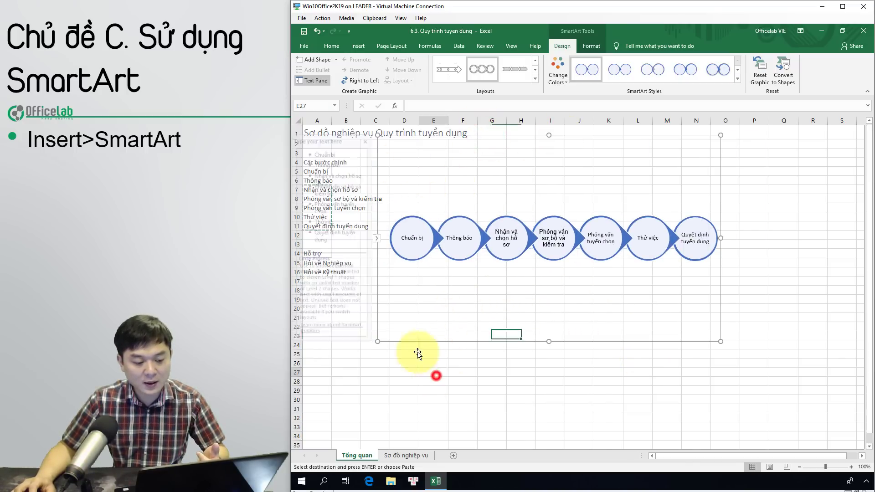
drag(315, 171, 311, 224)
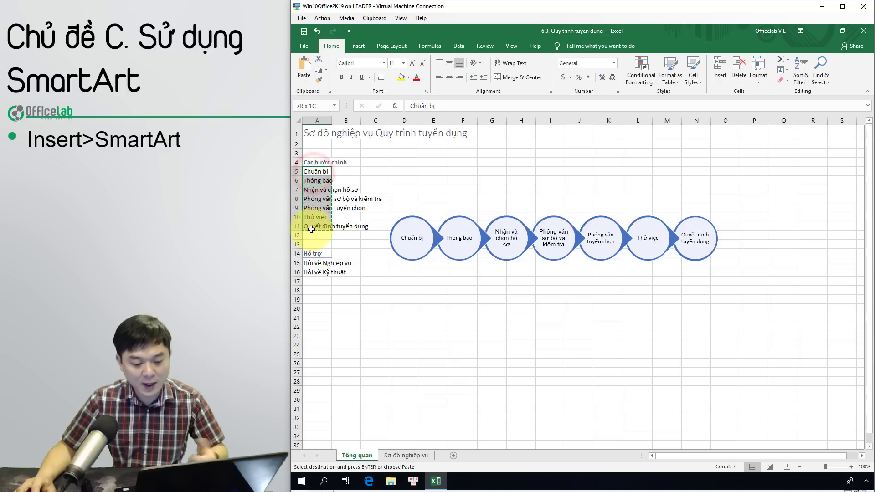
key(Delete)
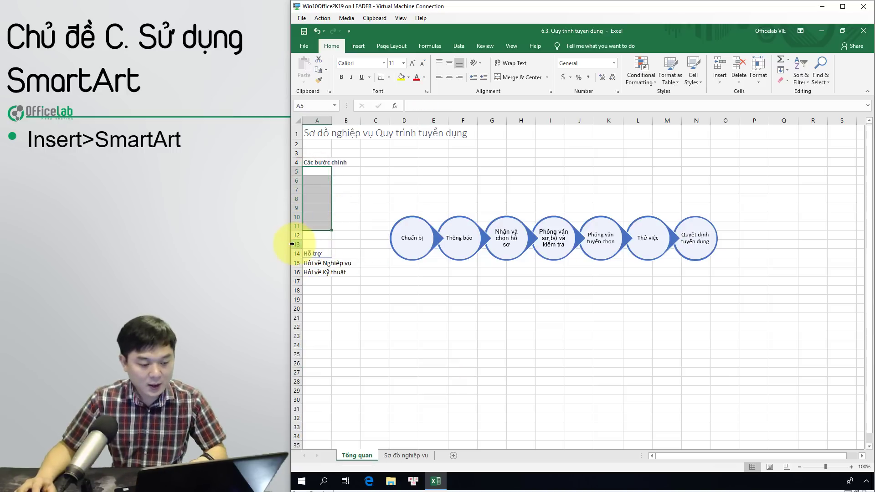
Insert six blank rows at rows 13–18, pushing Hỗ trợ down to row 20
drag(294, 244, 291, 293)
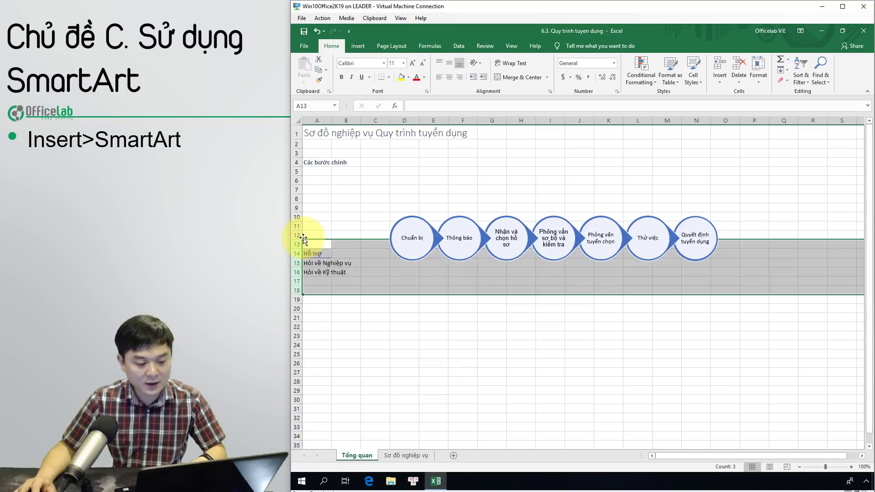
right_click(297, 253)
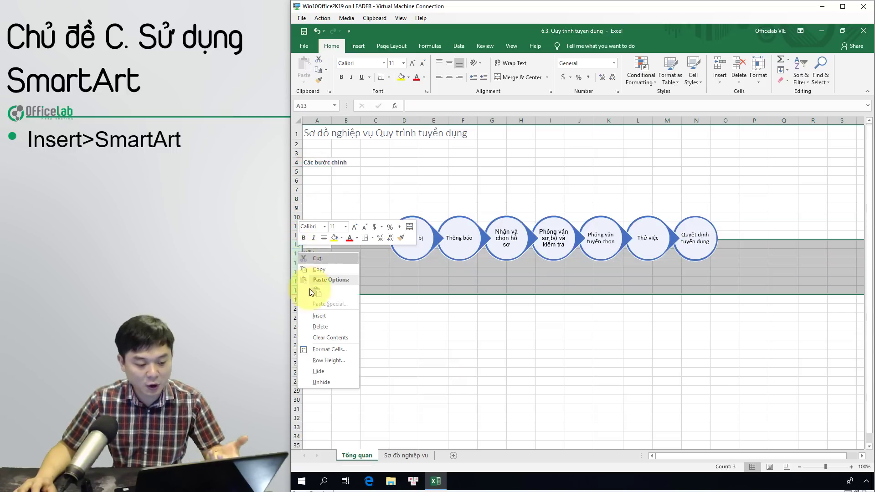
click(315, 315)
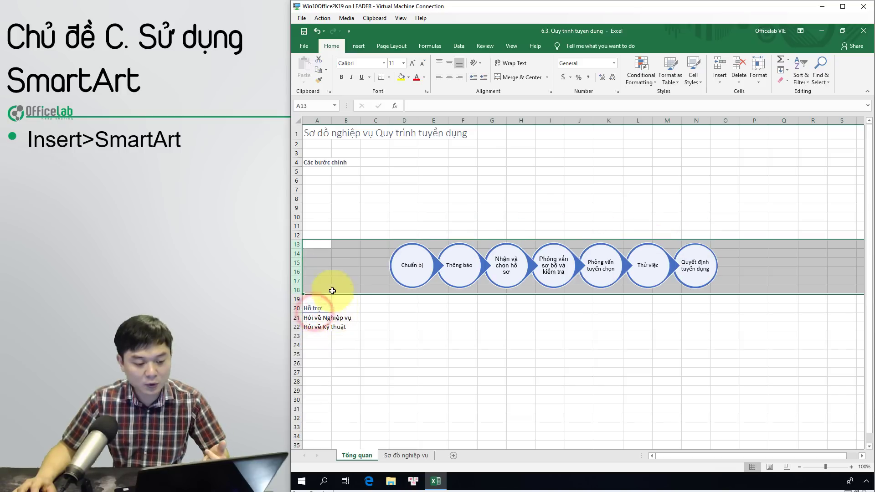
click(328, 261)
Move the diagram left to column A and shorten it to end above Hỗ trợ
click(416, 235)
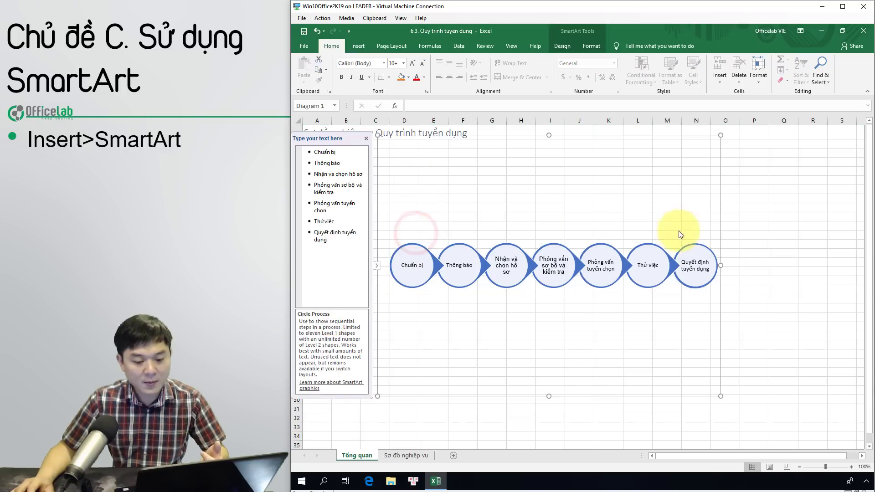
drag(721, 221, 647, 211)
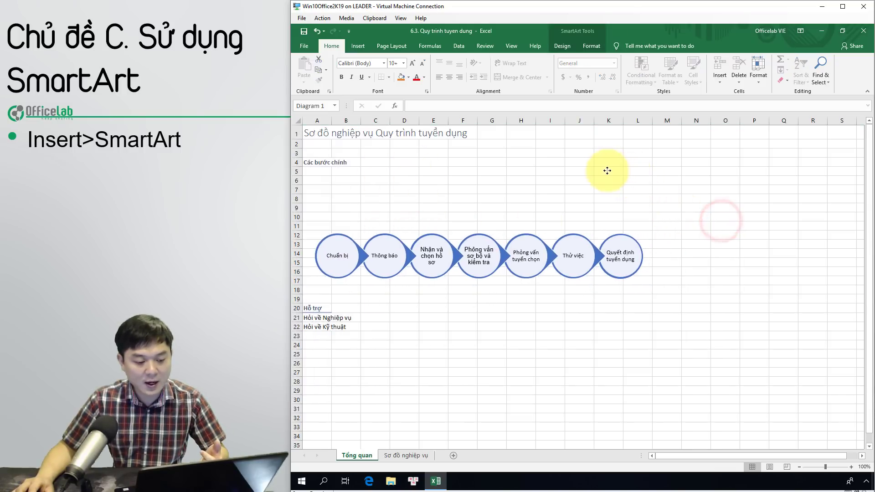
drag(472, 389, 474, 304)
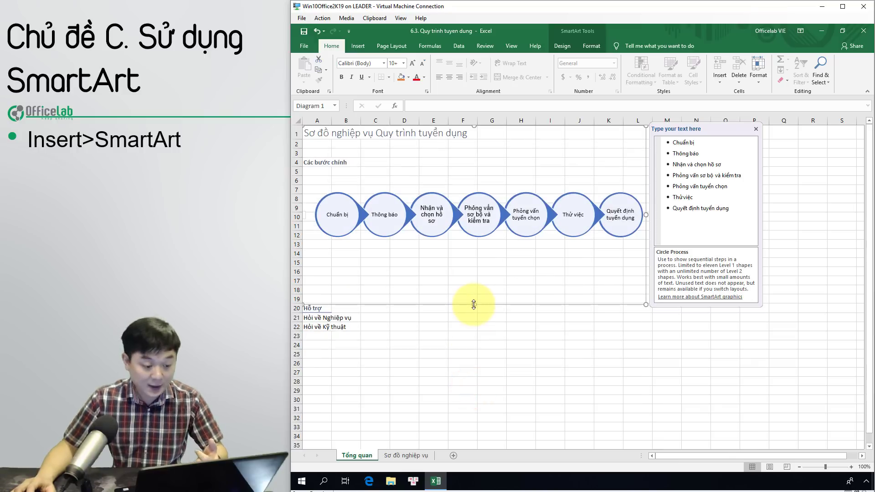
click(523, 273)
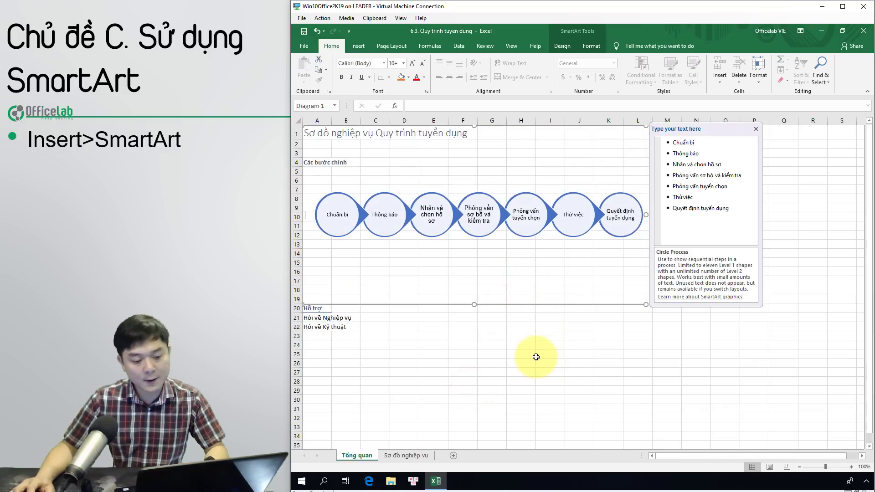
click(491, 277)
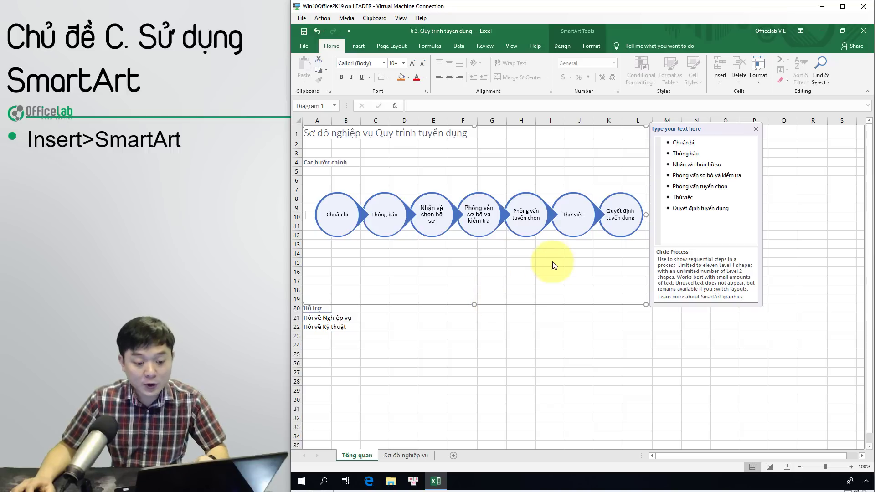
click(640, 332)
click(567, 282)
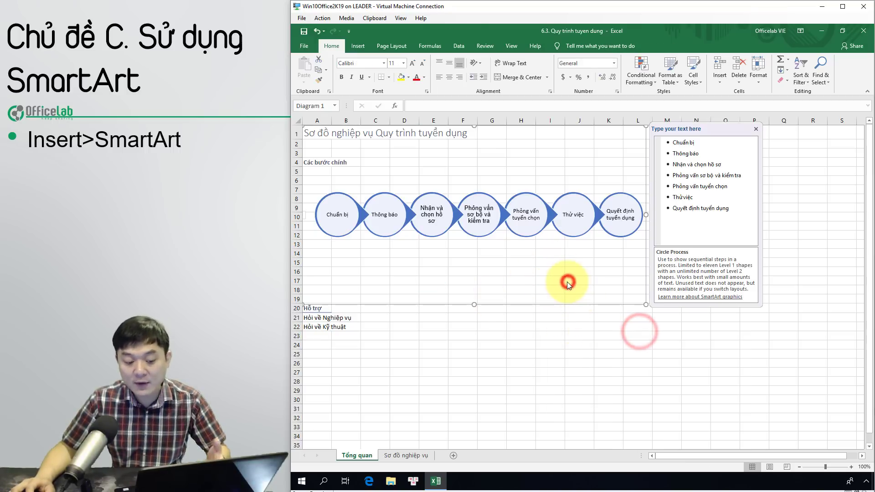
Try the Upward Arrow layout on the diagram from the SmartArt Design layouts
click(563, 46)
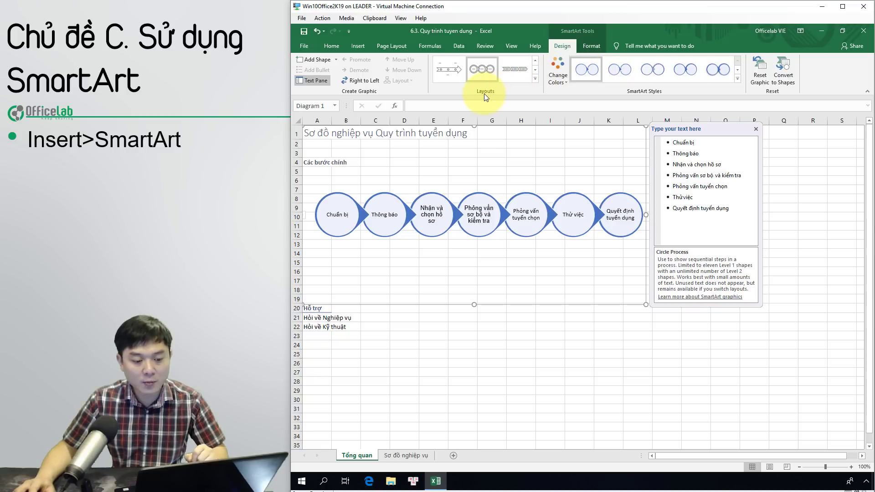
click(535, 80)
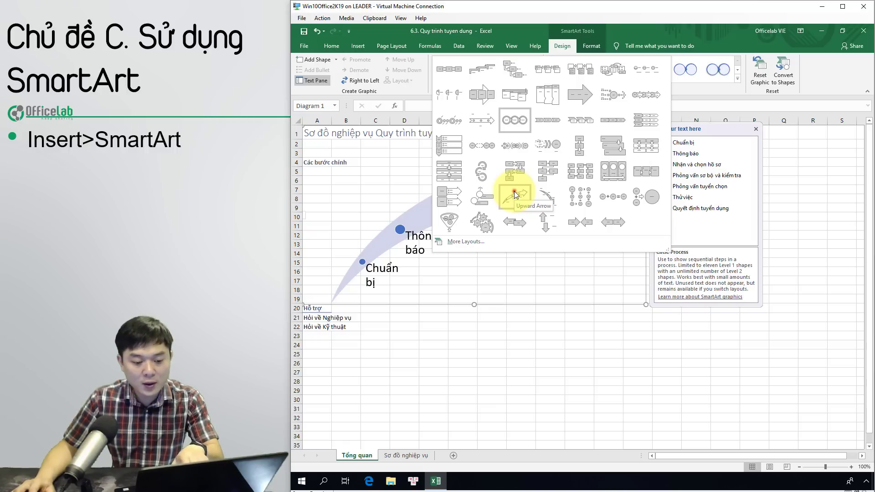
click(514, 192)
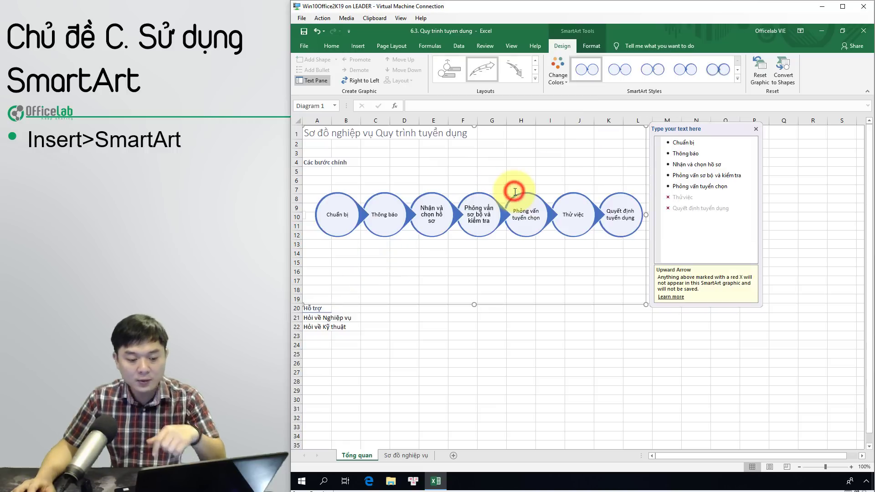
click(519, 340)
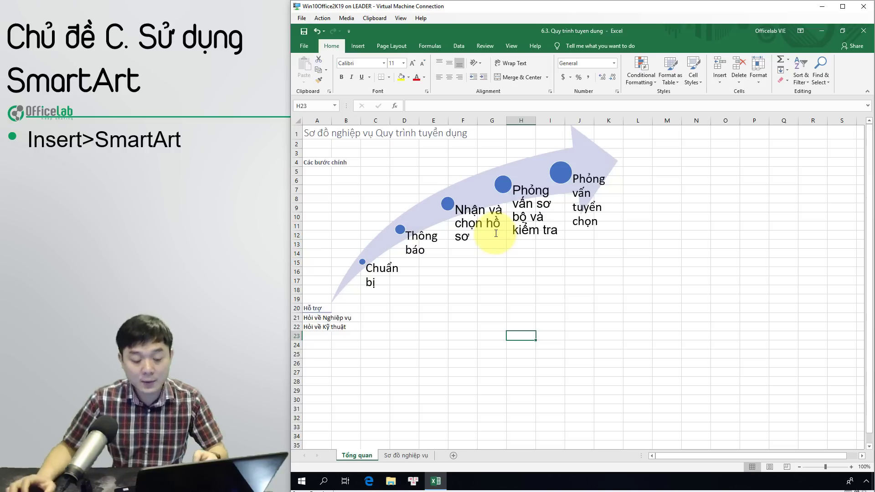
click(564, 258)
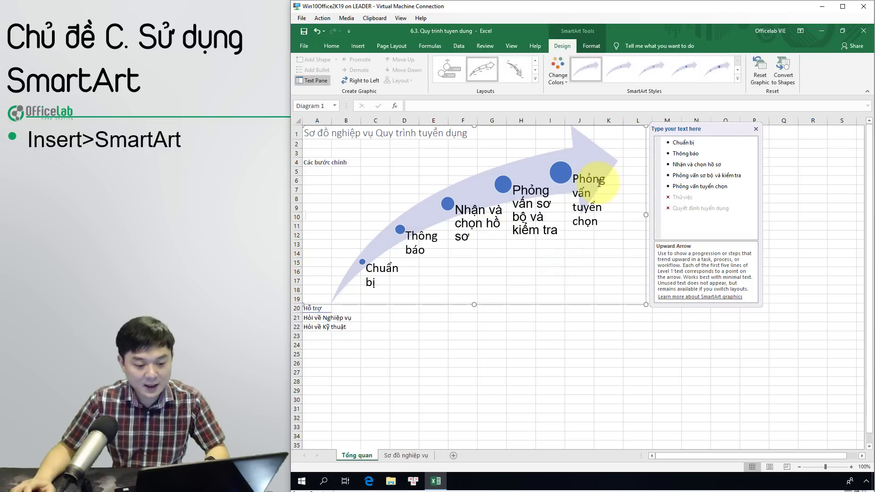
Switch the diagram to the Vertical Chevron List layout
click(537, 77)
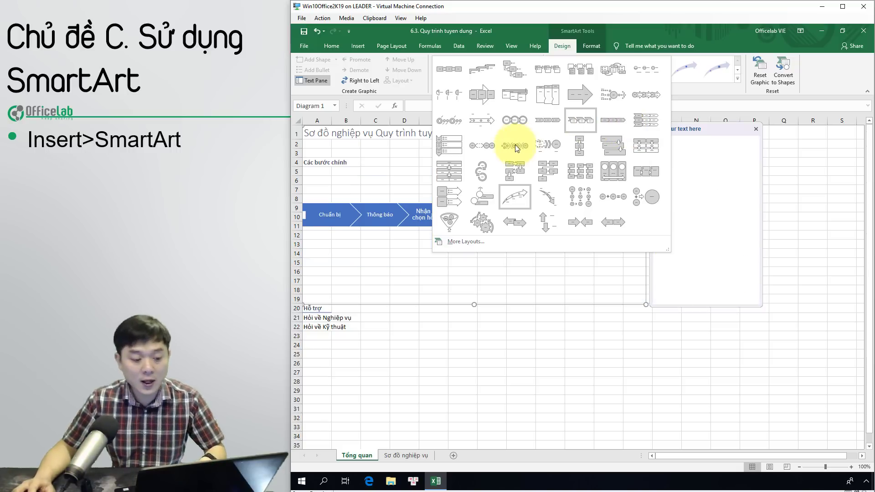
click(446, 139)
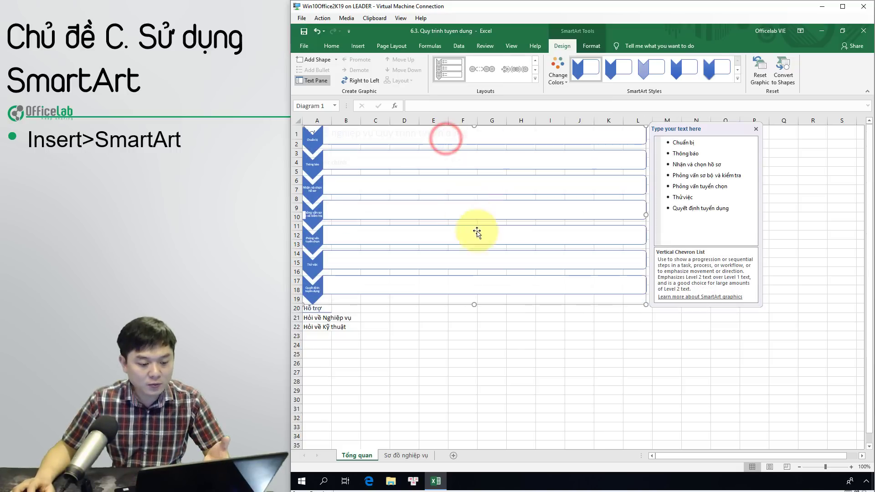
click(535, 80)
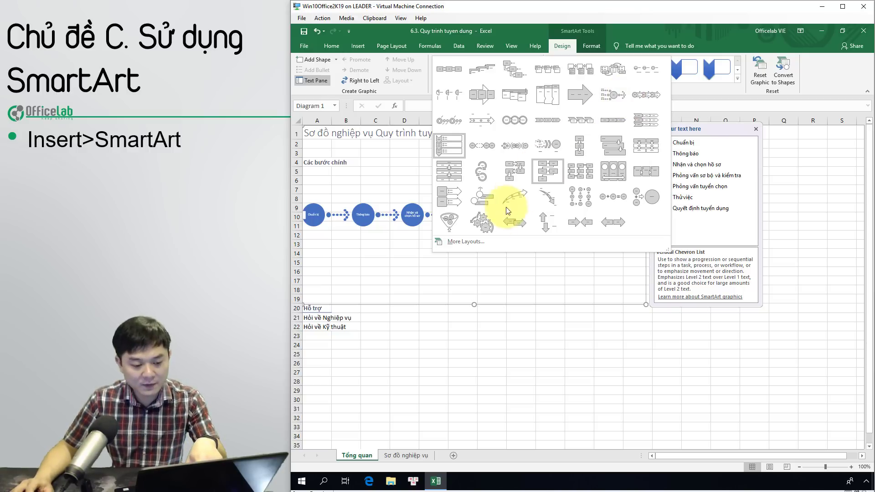
Browse More Layouts categories and apply List > Vertical Curved List to the diagram
click(472, 242)
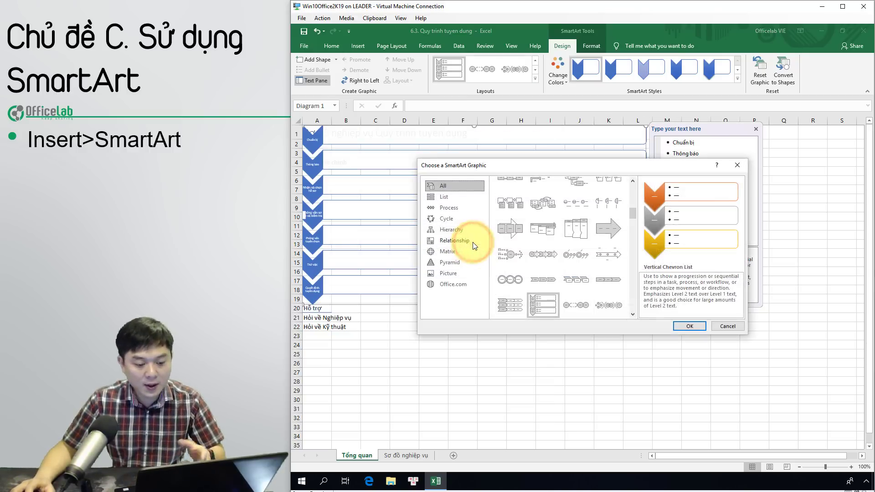
click(457, 208)
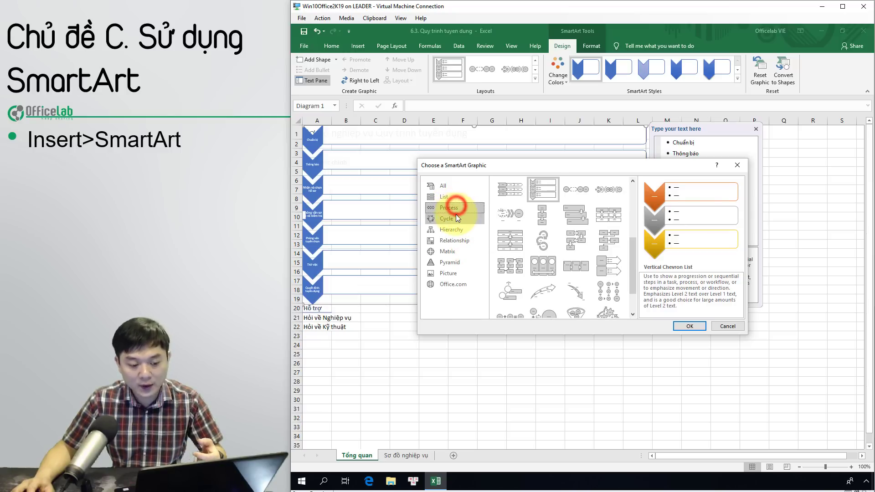
click(453, 218)
click(451, 229)
click(447, 218)
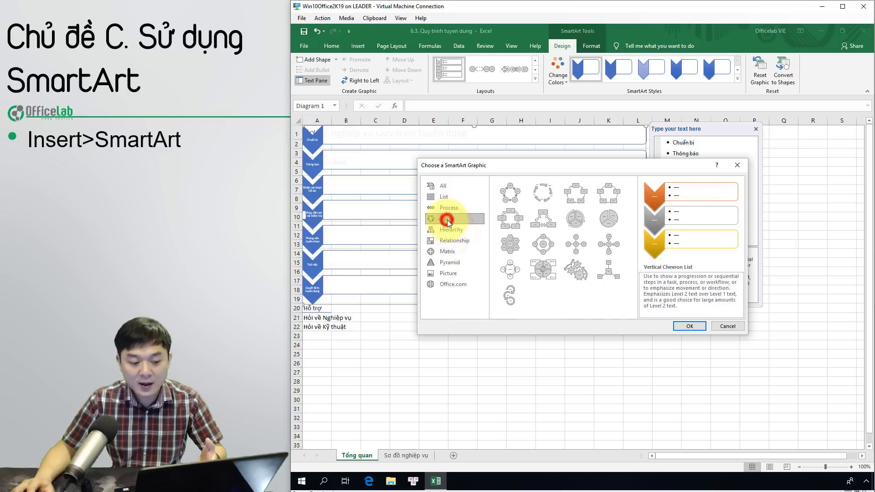
click(510, 200)
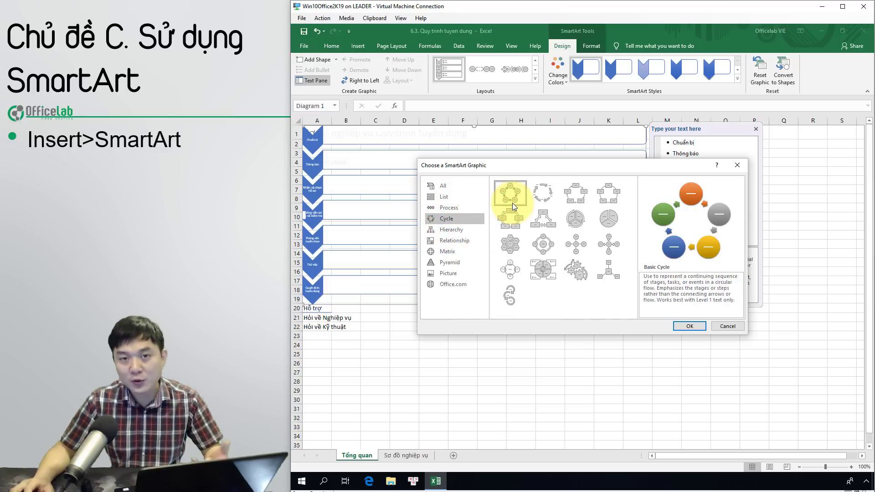
click(443, 197)
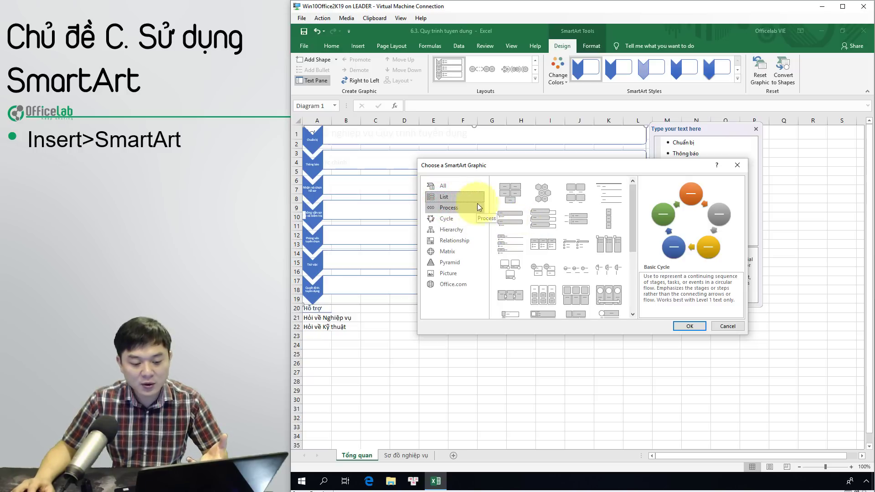
scroll(556, 219, down, 5)
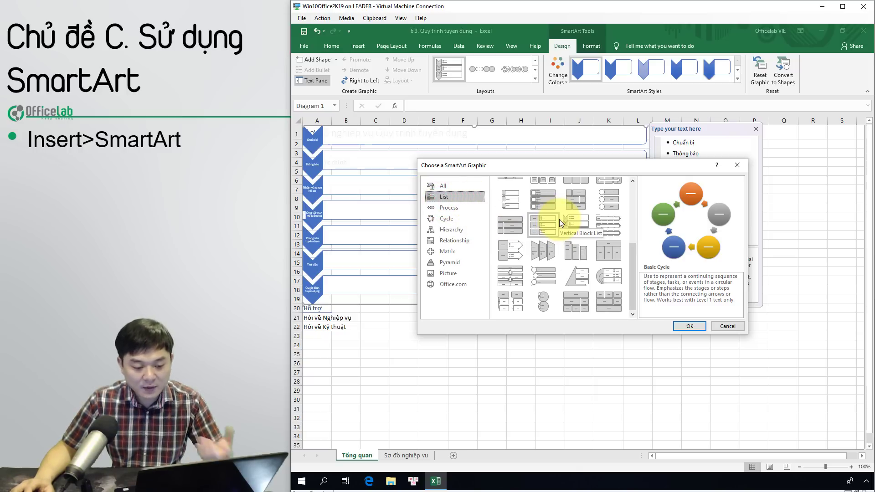
click(539, 275)
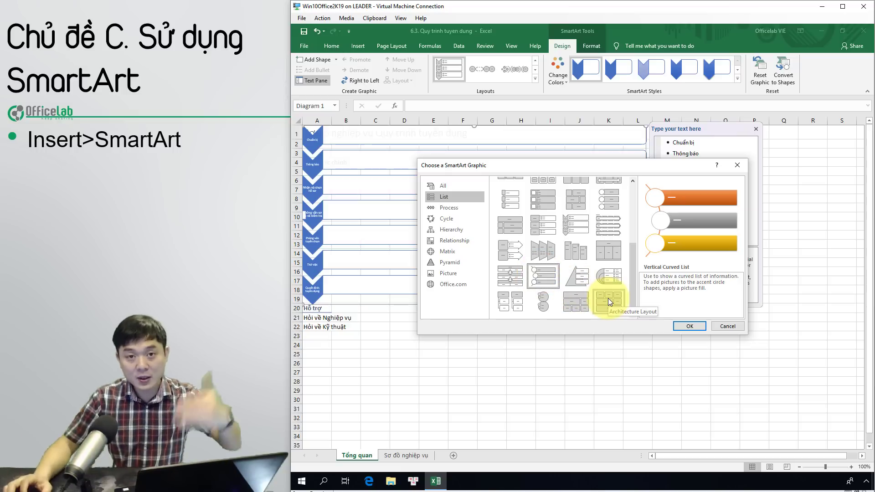
click(689, 326)
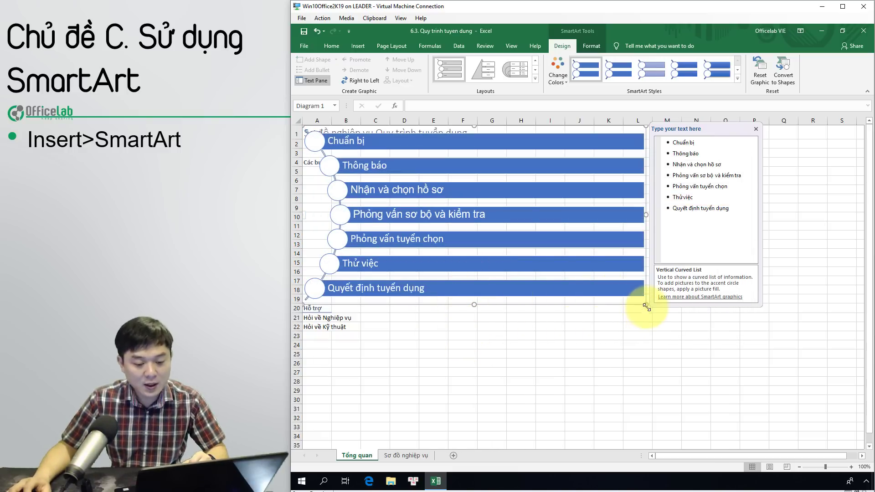
Narrow the curved list diagram and move it below Các bước chính to span rows 5–19
drag(643, 305, 549, 305)
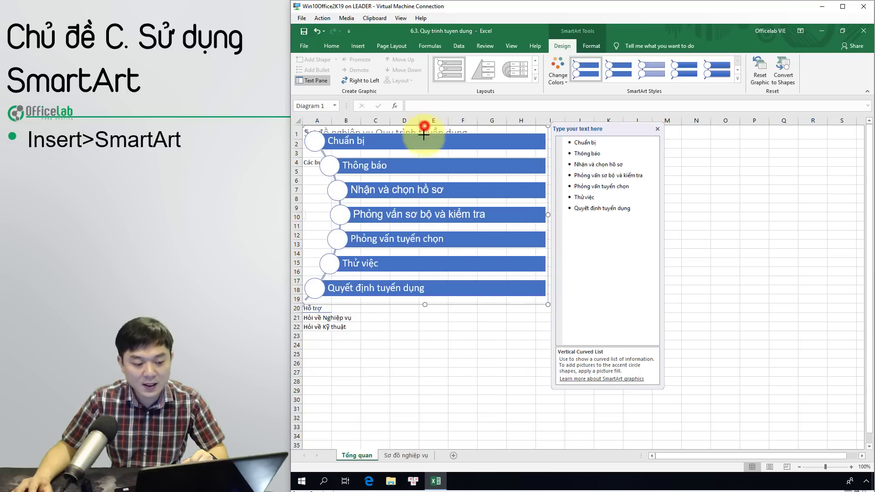
drag(424, 134, 412, 172)
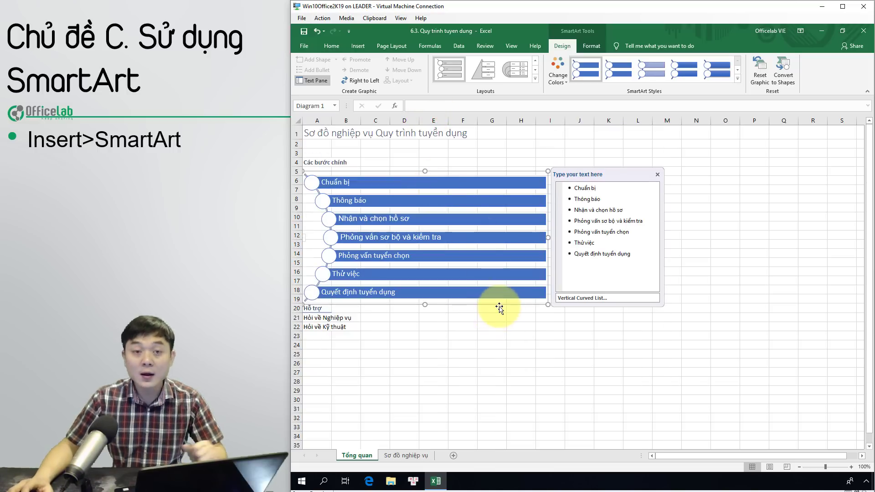
click(405, 336)
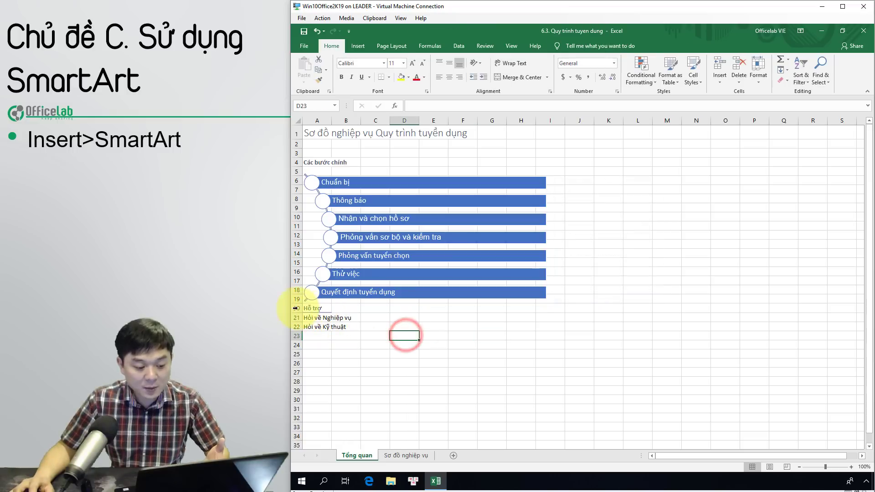
click(451, 171)
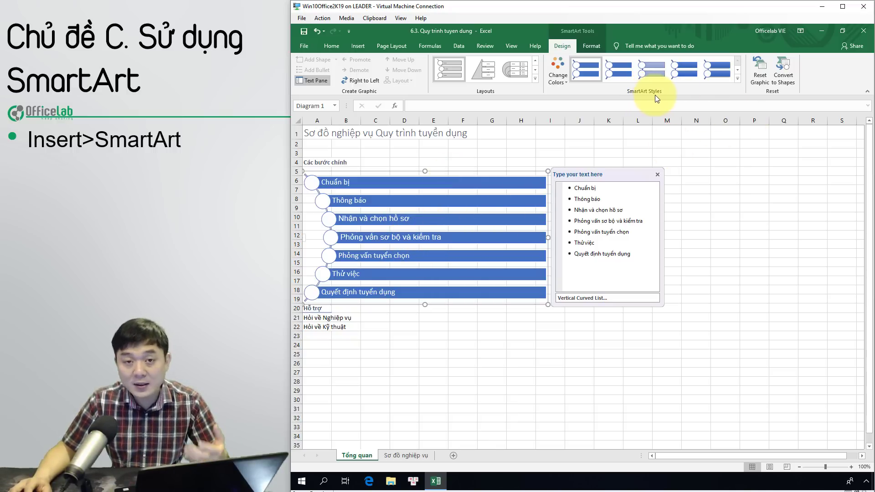
Give the diagram a 3-D SmartArt style and the Colorful blue-to-green colour scheme
click(739, 79)
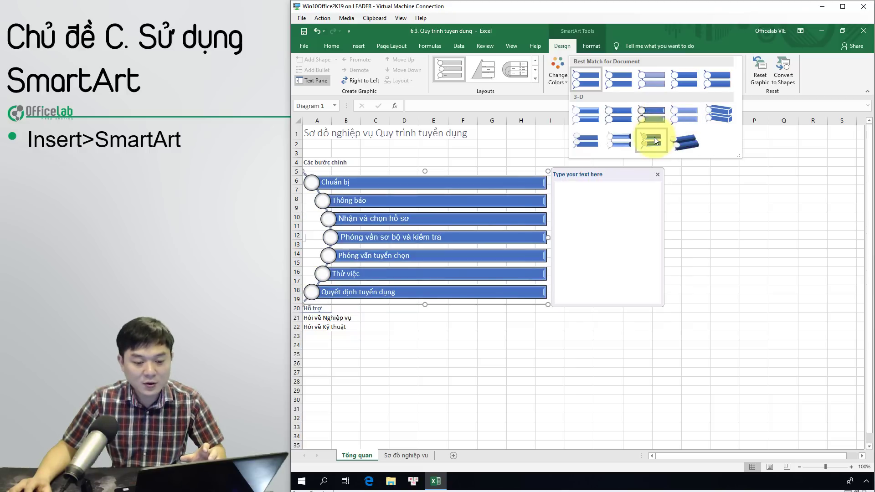
click(656, 141)
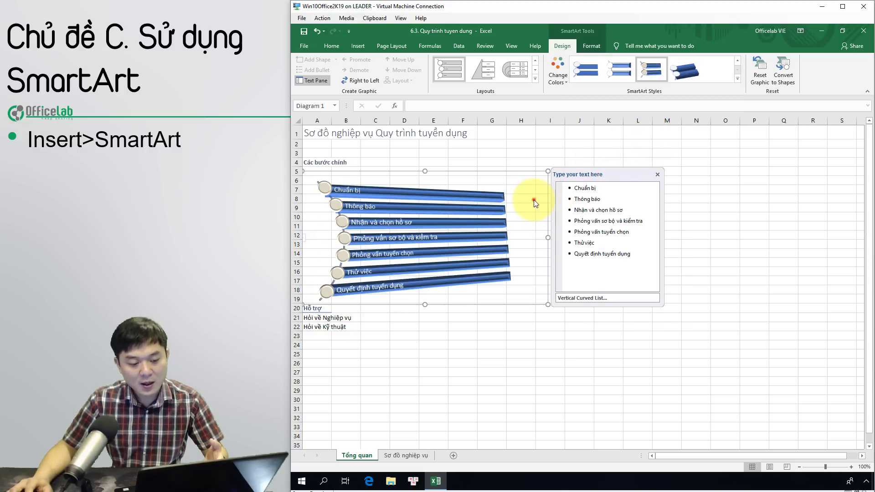
click(566, 80)
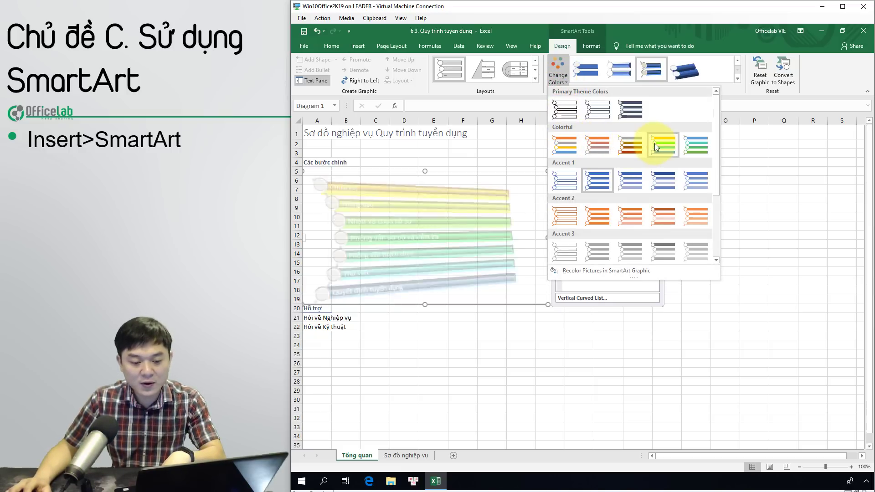
click(684, 143)
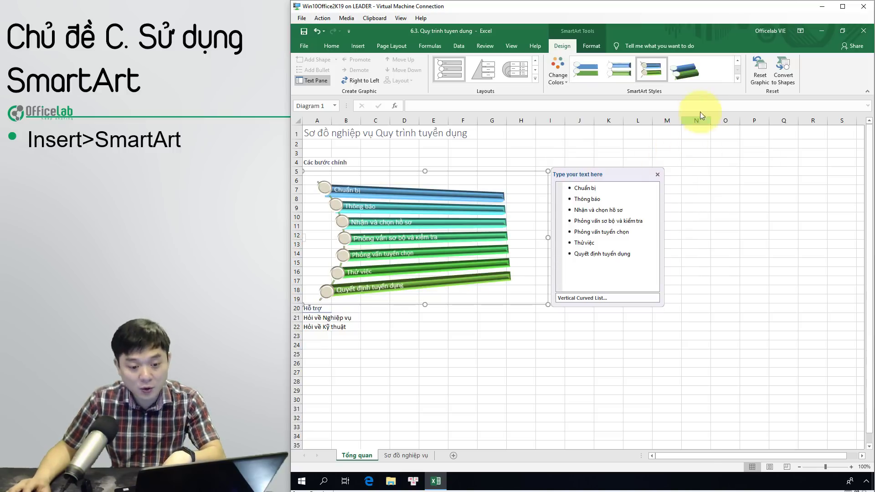
Replace the 3-D look with the third, subtler style from the SmartArt Styles gallery
click(738, 78)
click(737, 78)
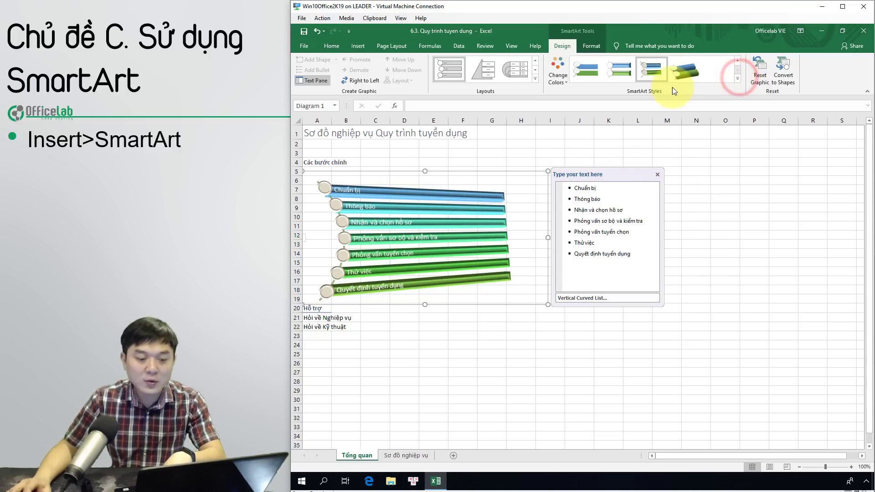
key(alt)
click(737, 79)
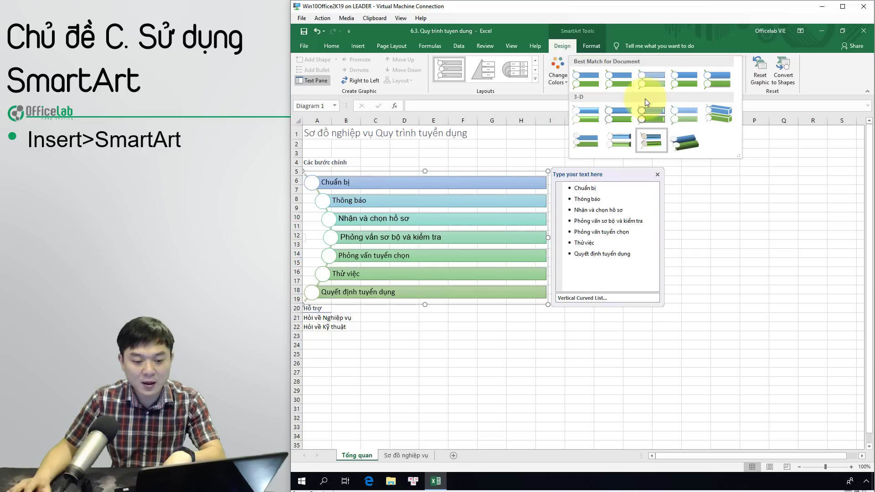
click(638, 78)
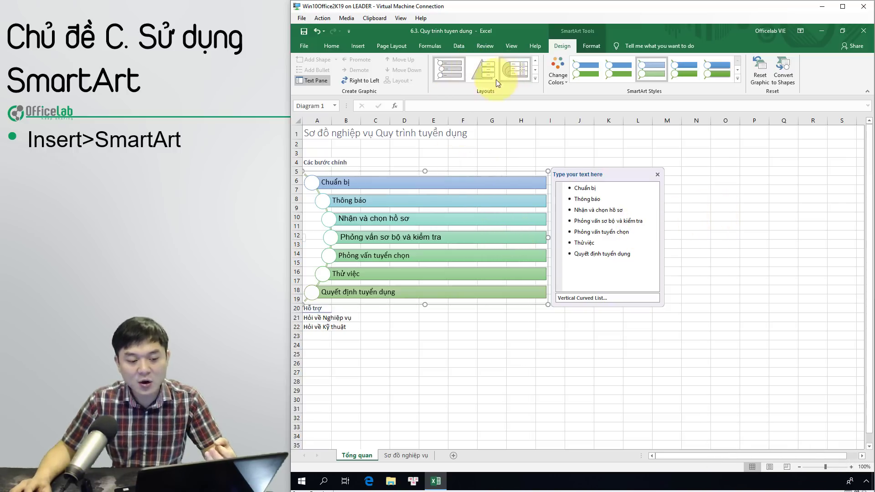
Switch the recruitment diagram to the Vertical Picture List layout and deselect it to view the result
click(535, 80)
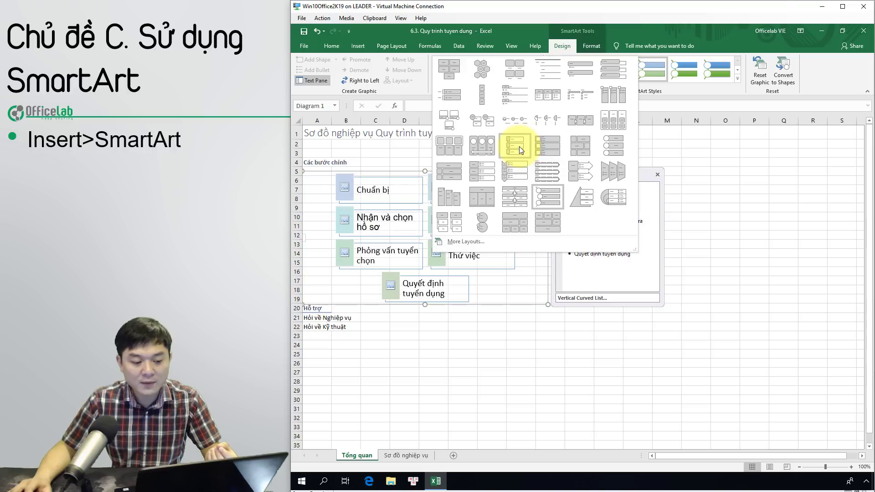
click(546, 146)
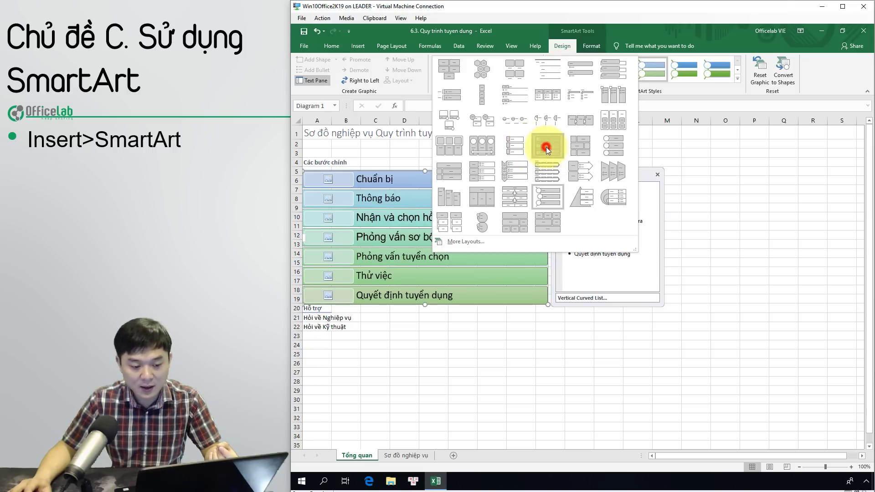
click(570, 143)
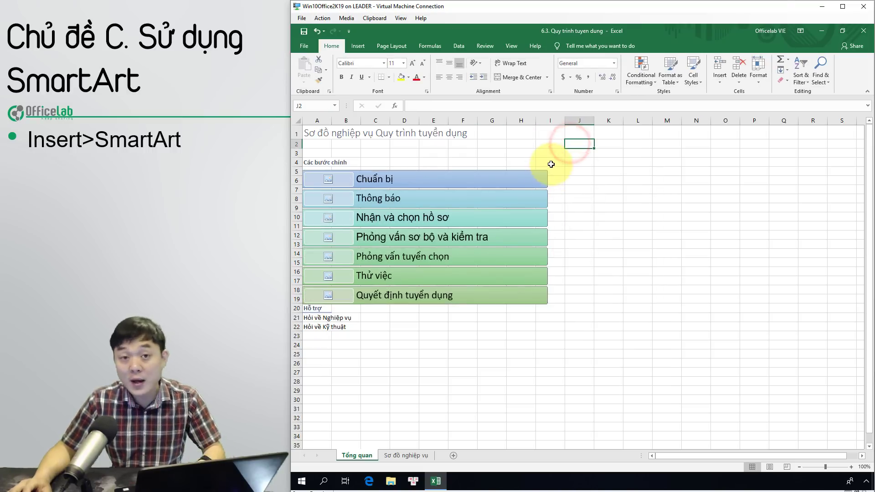
click(546, 186)
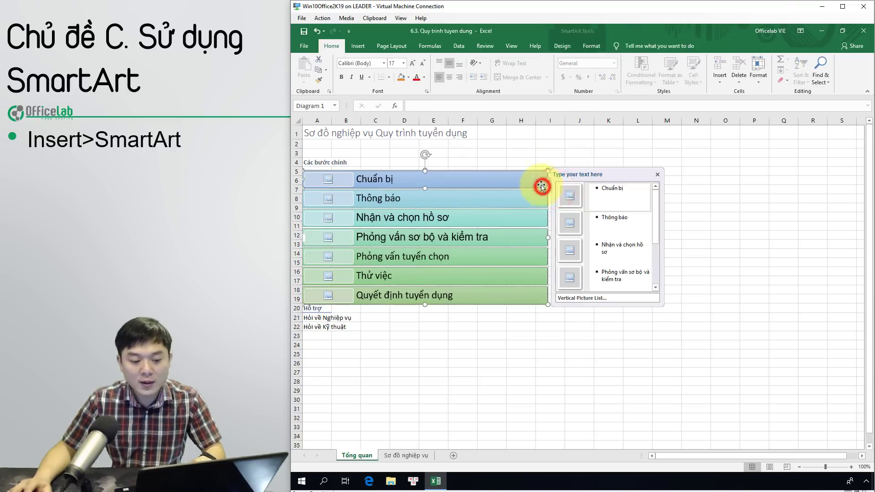
click(512, 168)
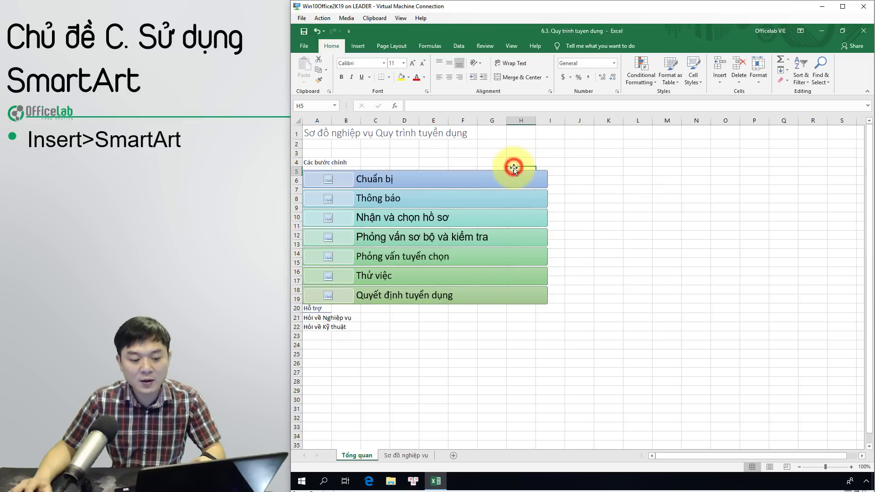
Review the finished diagram's Format and Design options, then return to the PowerPoint slideshow
click(510, 176)
click(592, 45)
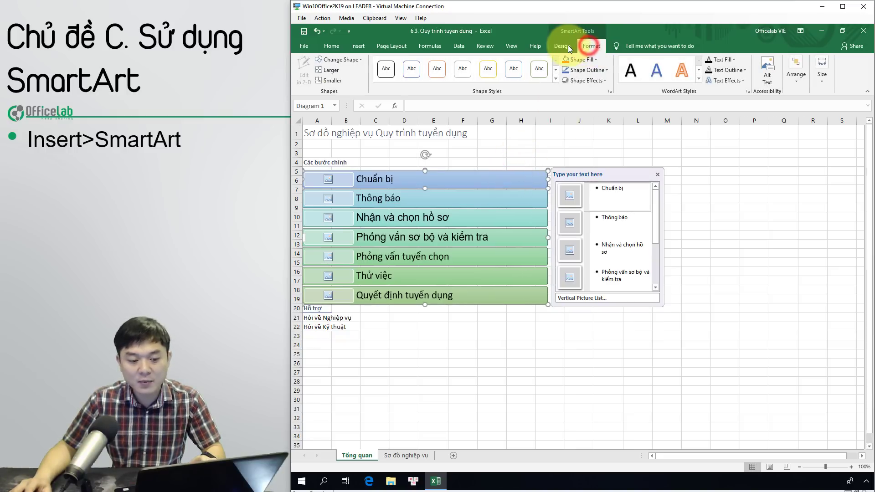
click(568, 47)
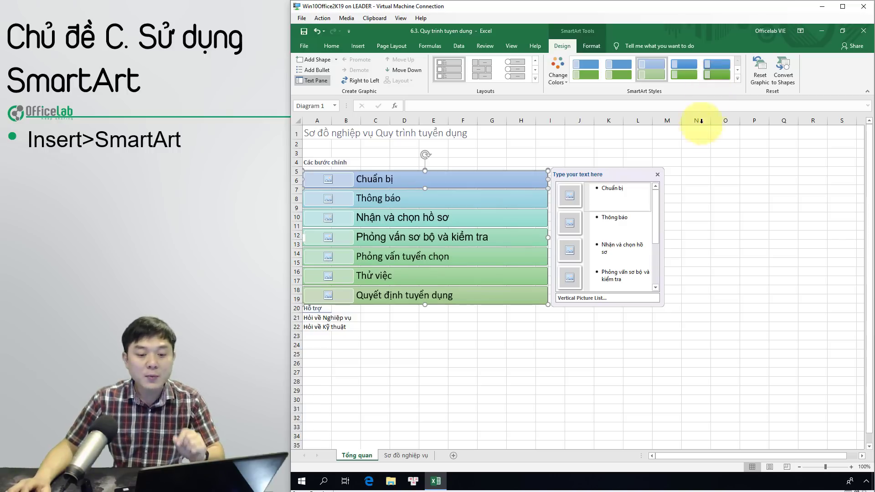
click(591, 45)
click(562, 46)
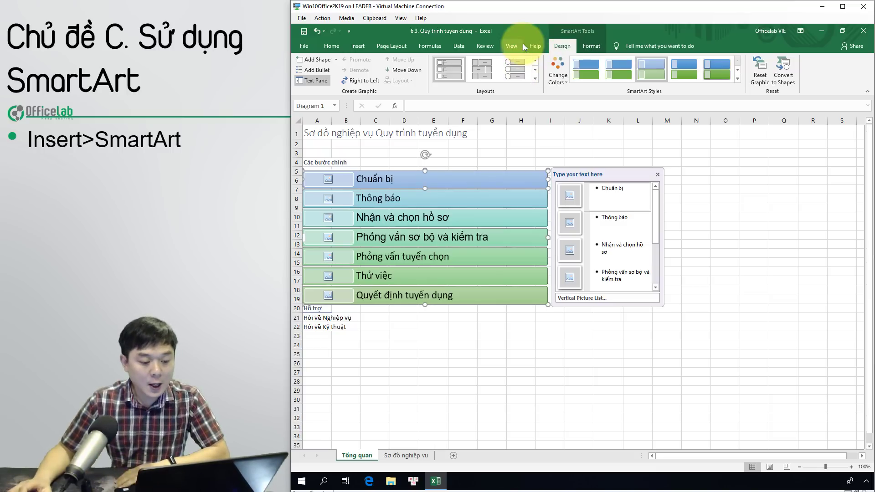
click(156, 203)
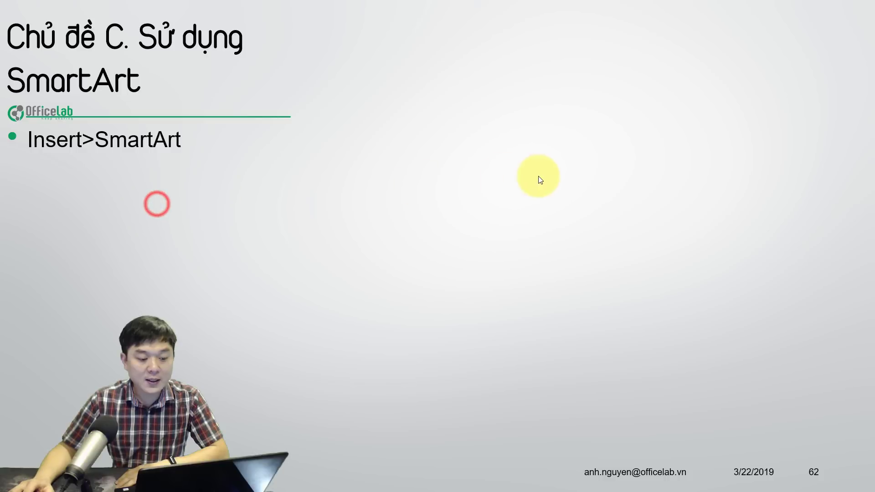
Jump to slide 77, the closing instructor information slide
key(End)
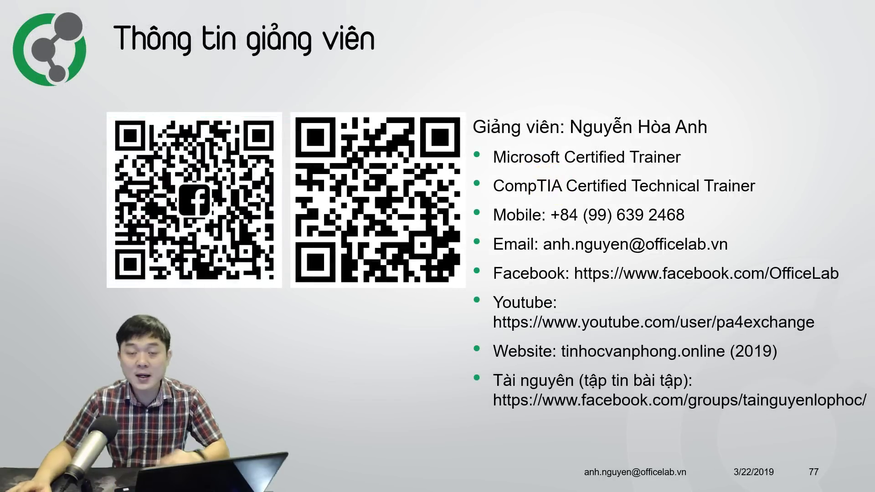